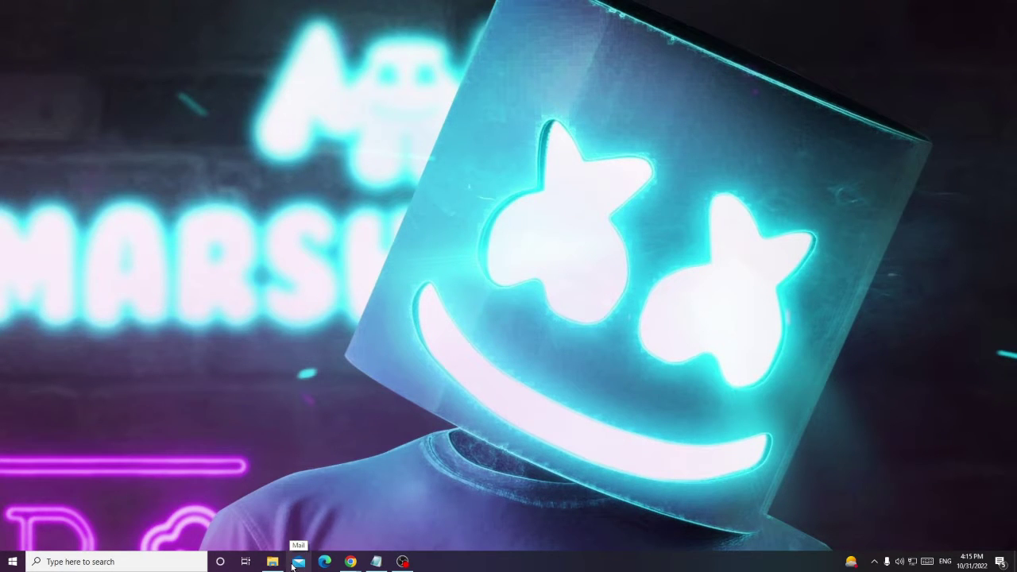
- Launch Local Group Policy Editor from a 'gpedit' search
left_click(132, 561)
type("gpedi")
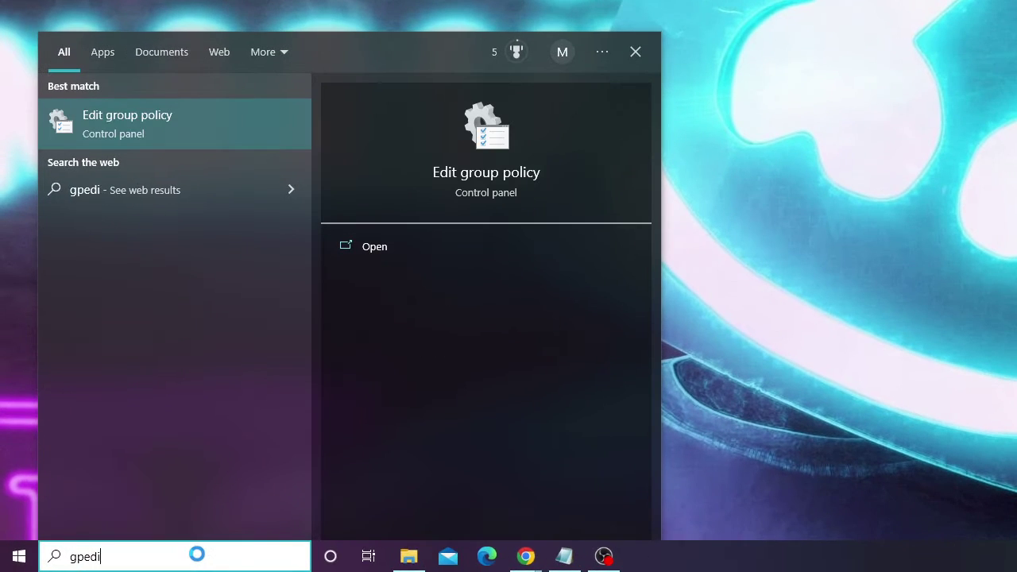
type("t")
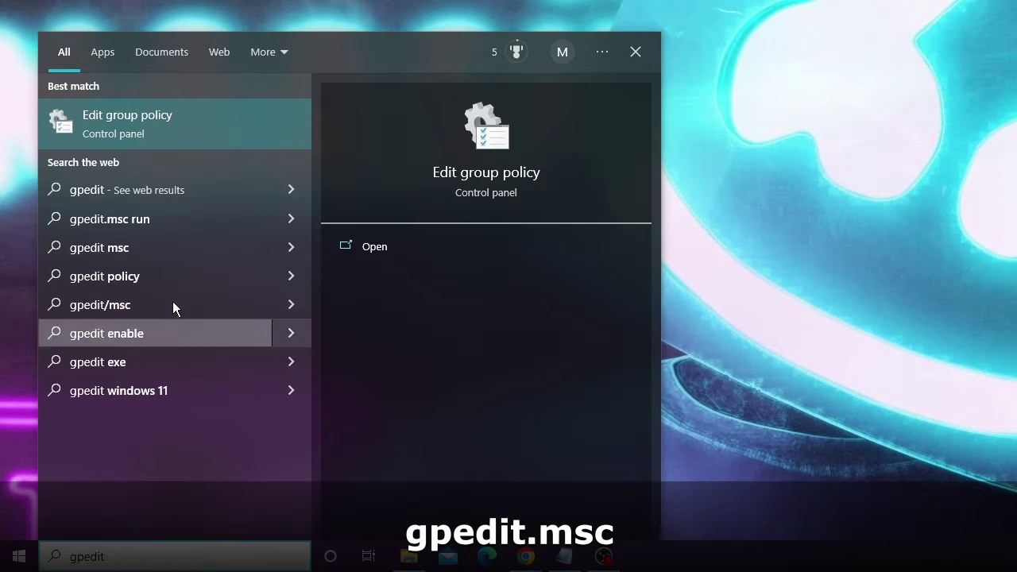
left_click(205, 120)
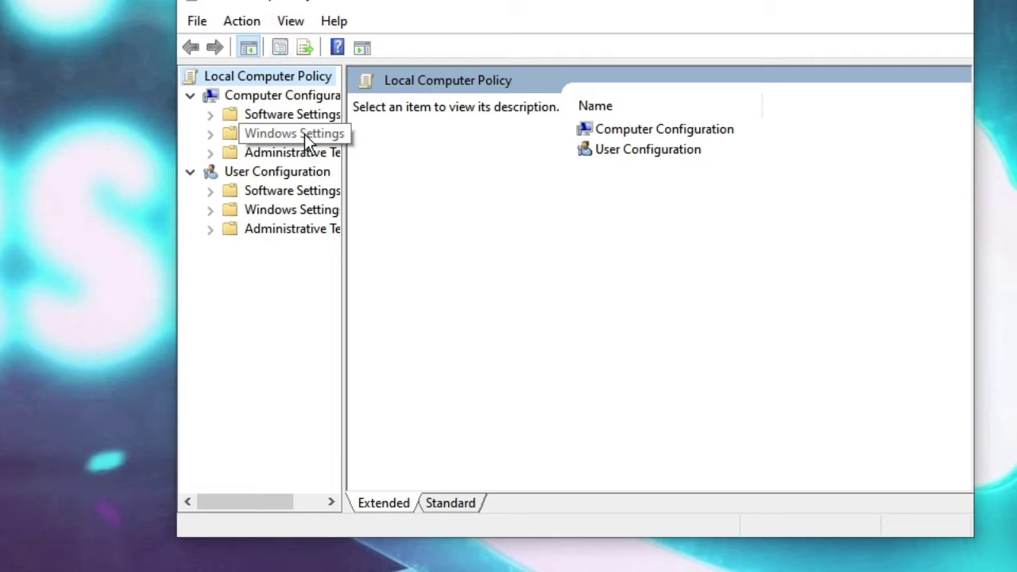
- Expand Administrative Templates > Windows Components under Computer Configuration and select Windows Update
left_click_drag(347, 154, 393, 161)
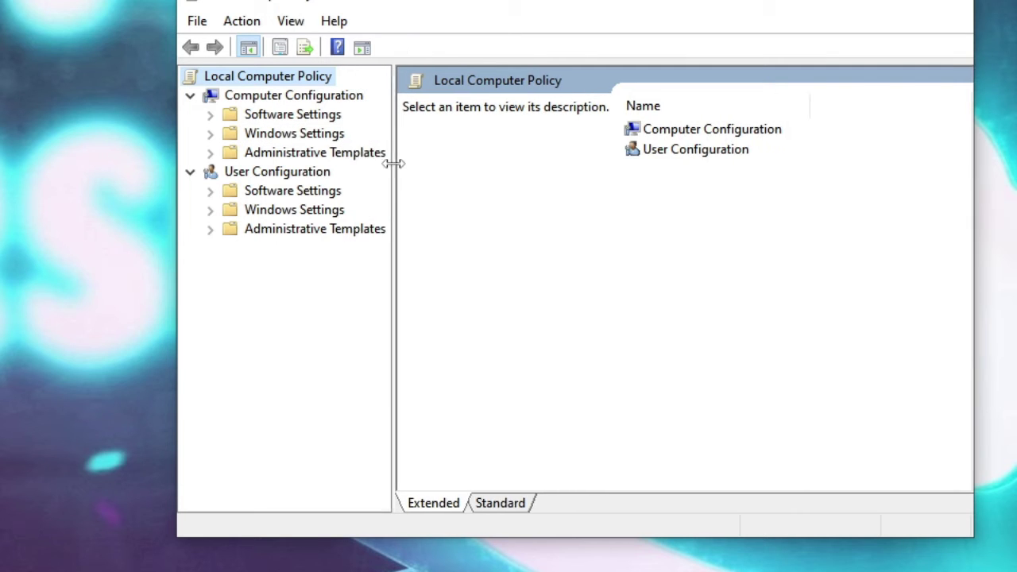
left_click(307, 155)
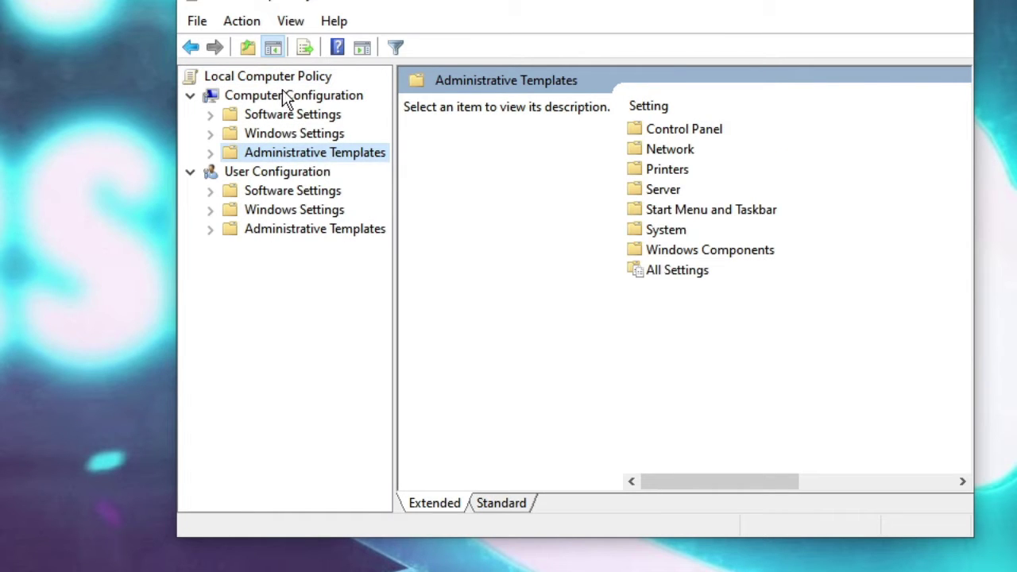
double_click(307, 153)
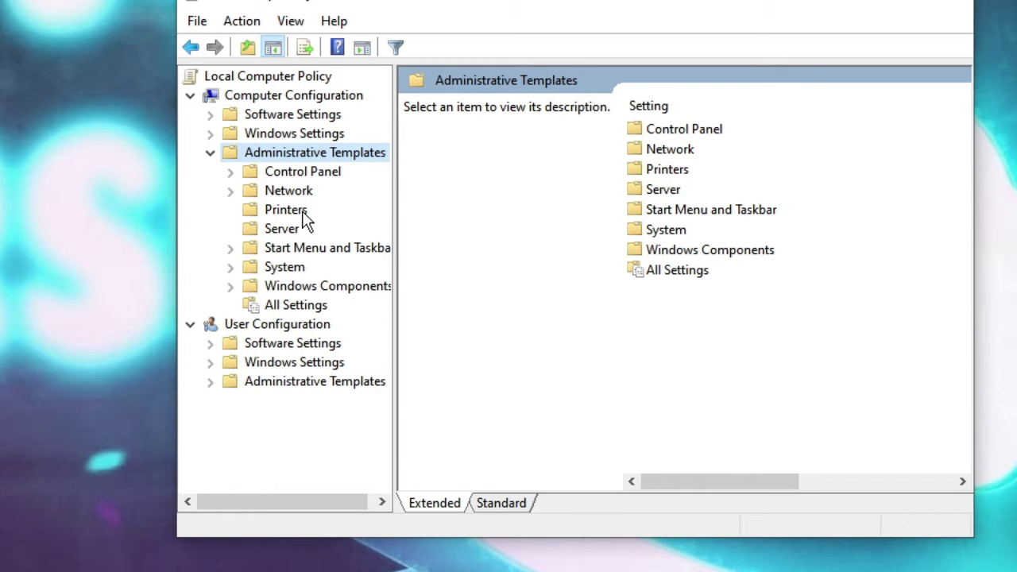
double_click(317, 287)
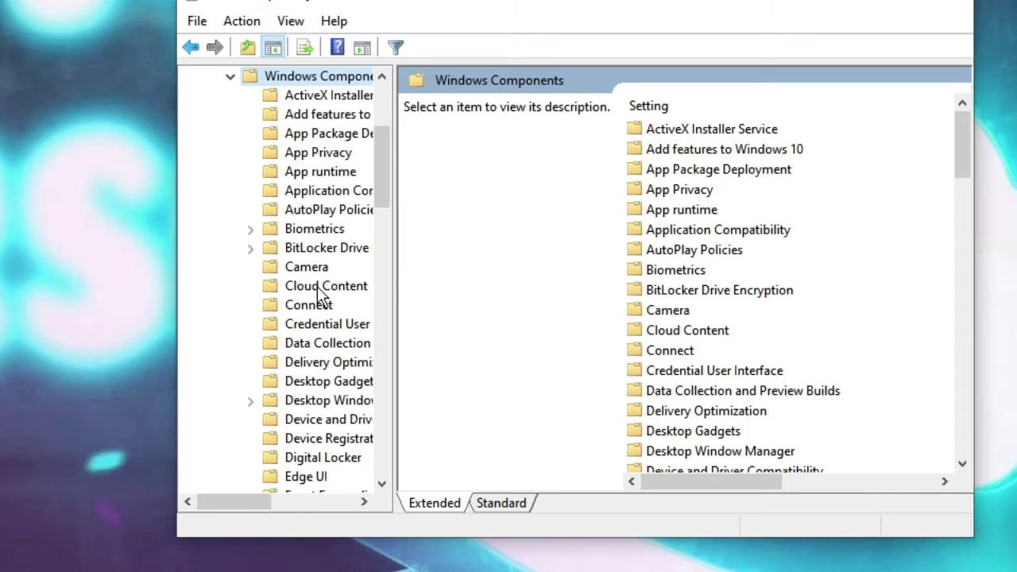
left_click(311, 287)
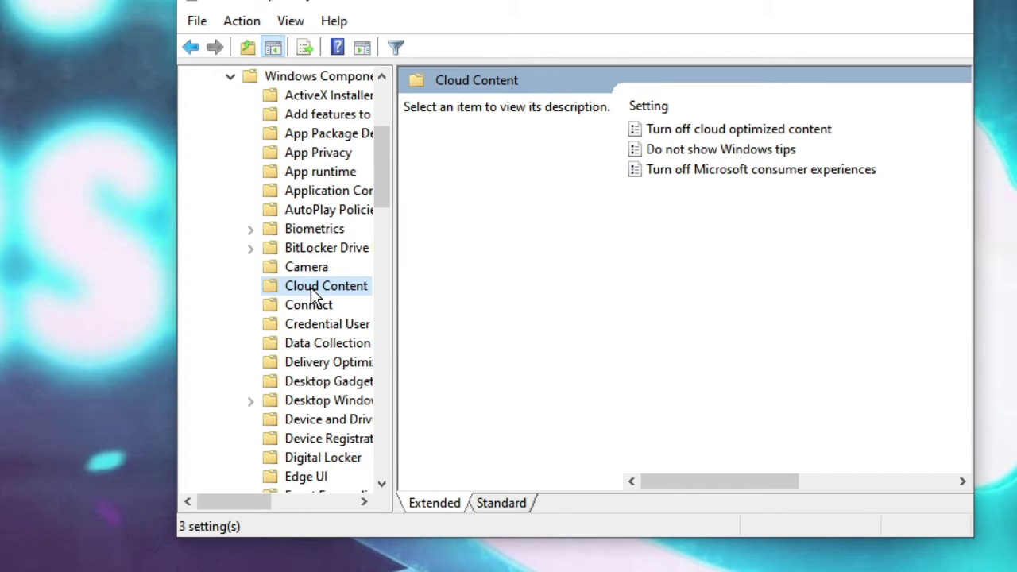
left_click(310, 349)
key("w")
scroll(254, 363, "down", 7)
left_click(355, 438)
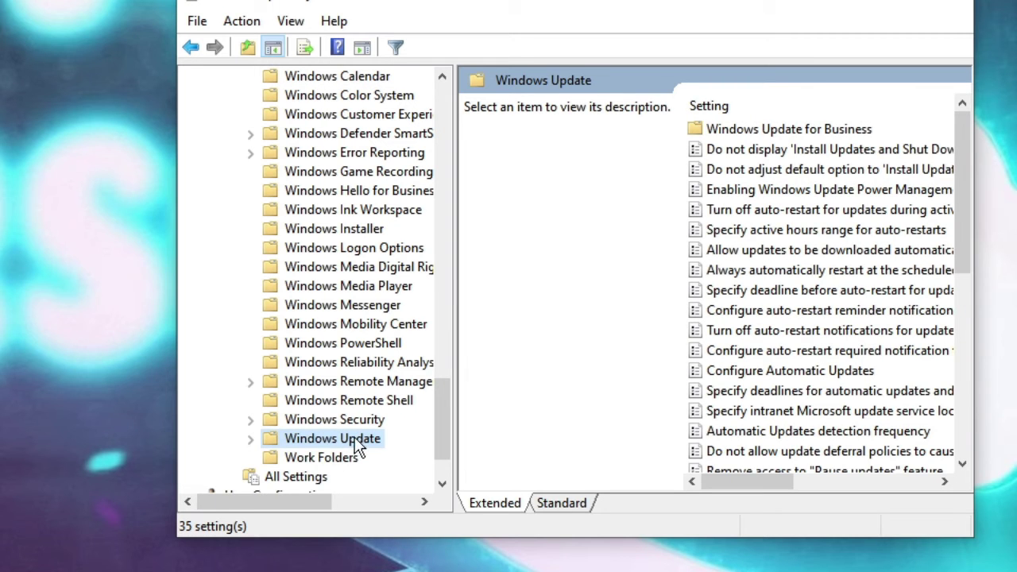
double_click(356, 442)
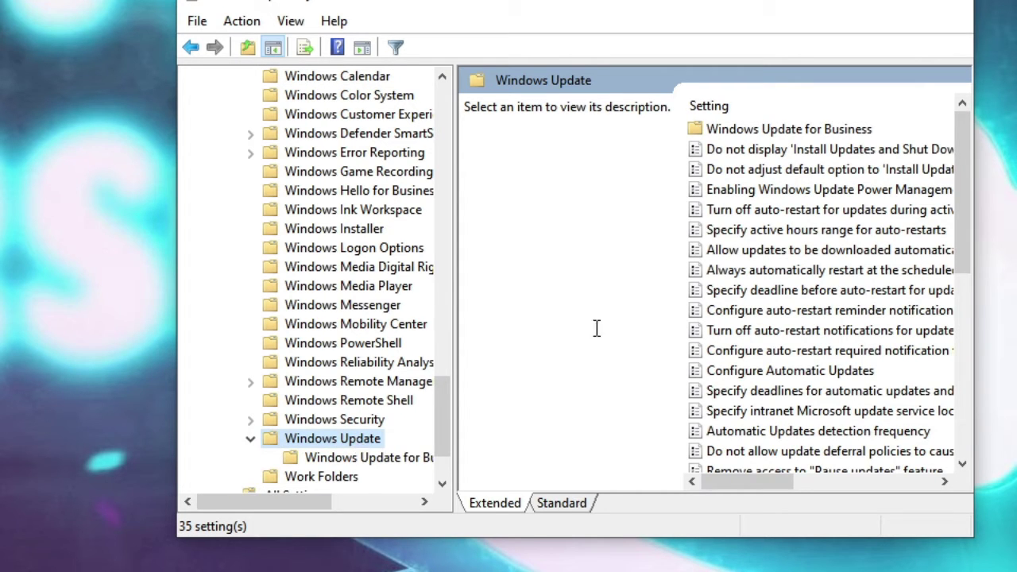
left_click(743, 357)
- Set the Configure Automatic Updates policy to Disabled, apply it and close the dialog
left_click(756, 376)
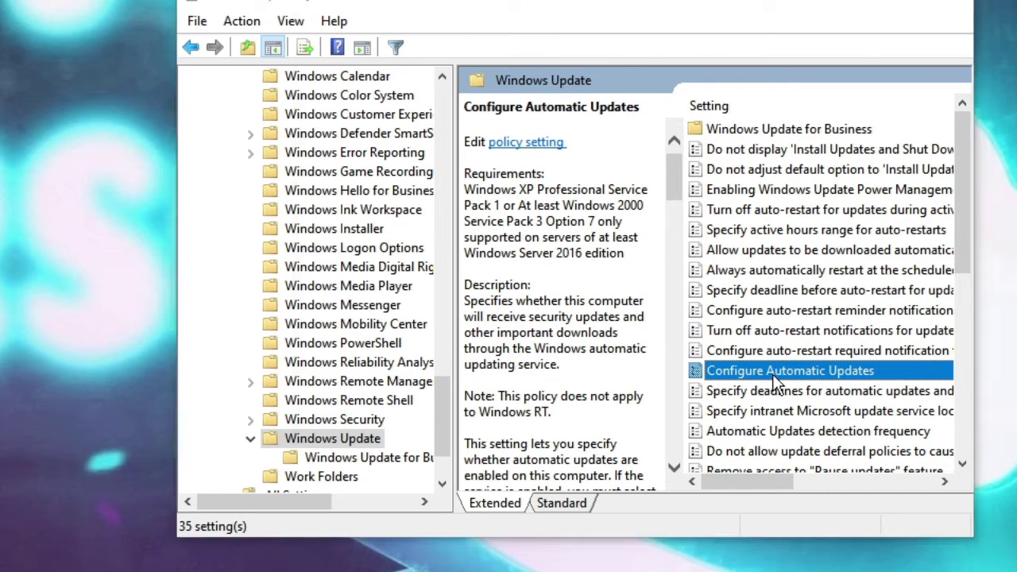
double_click(776, 385)
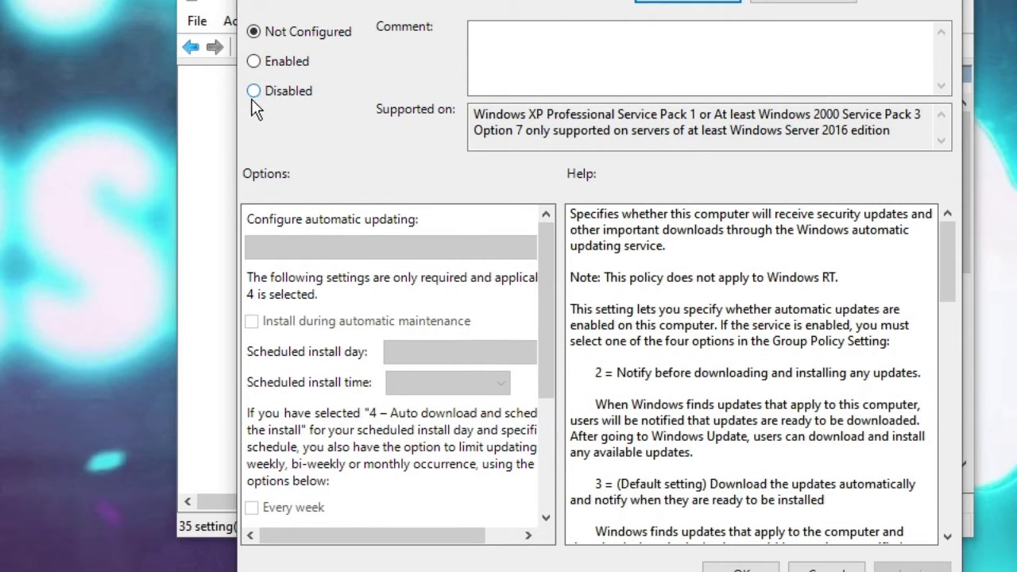
left_click(253, 92)
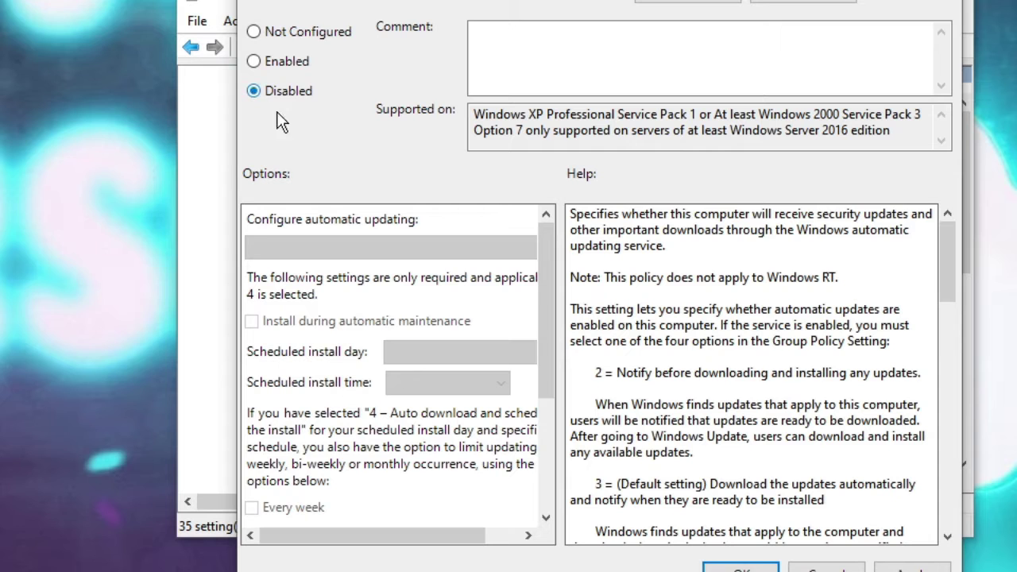
left_click(913, 567)
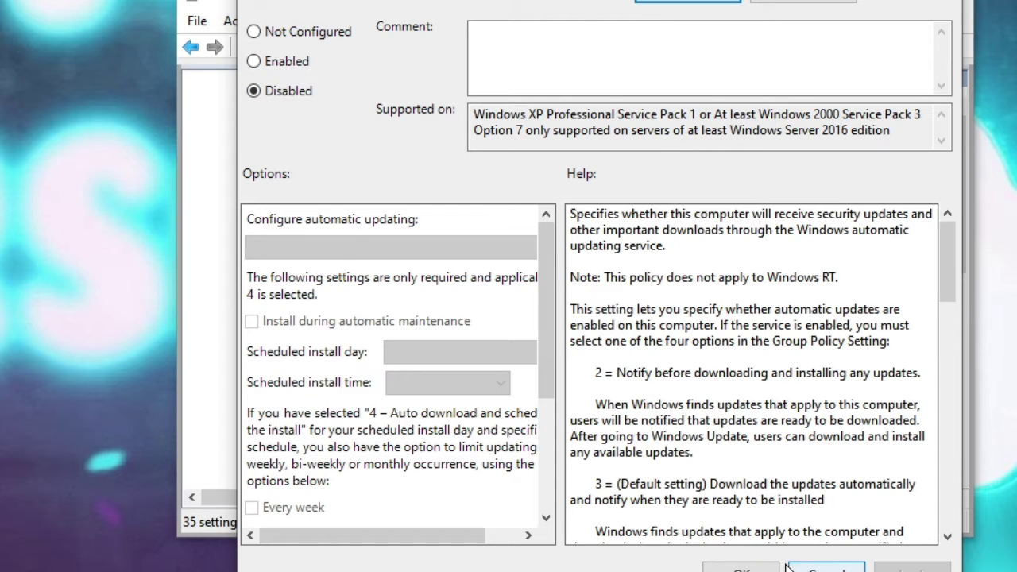
left_click(740, 567)
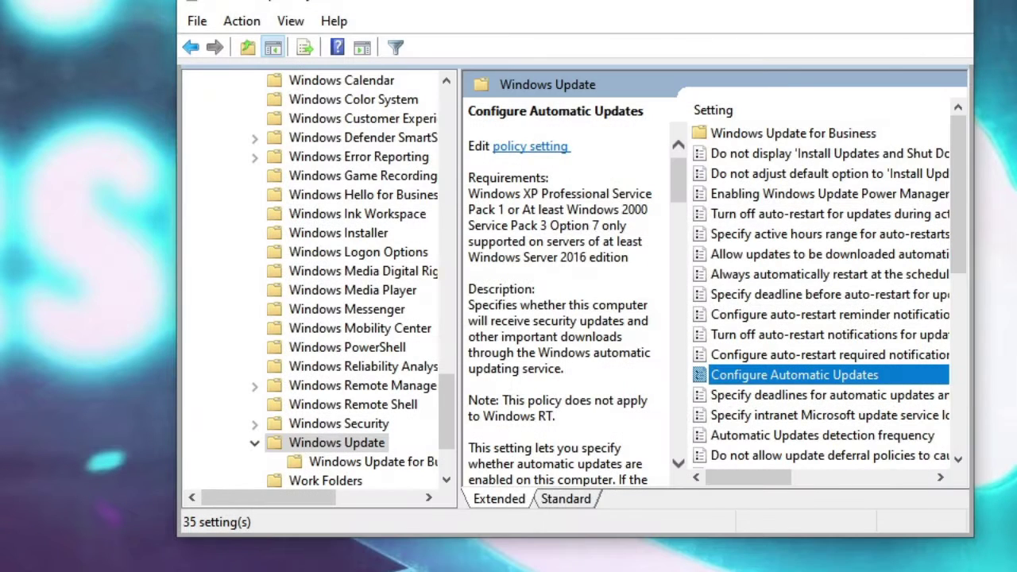
- Close Group Policy Editor and launch Services from a 'ser' search
left_click(937, 11)
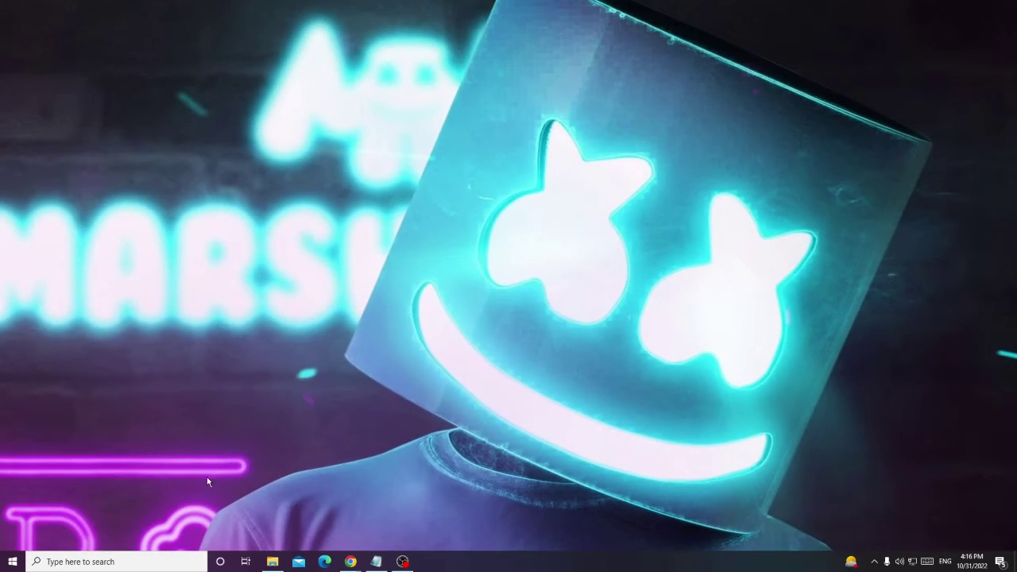
left_click(178, 560)
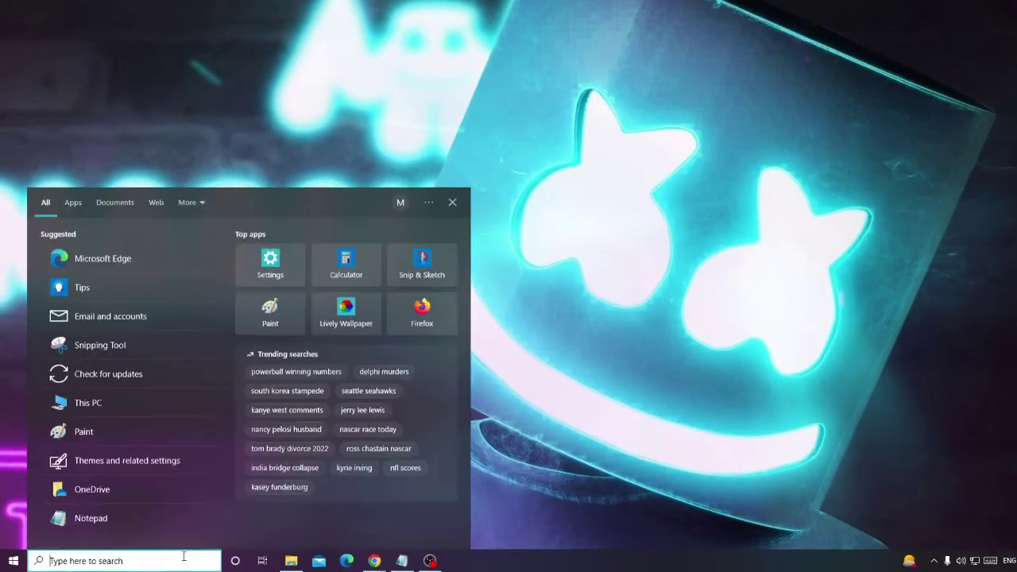
type("ser")
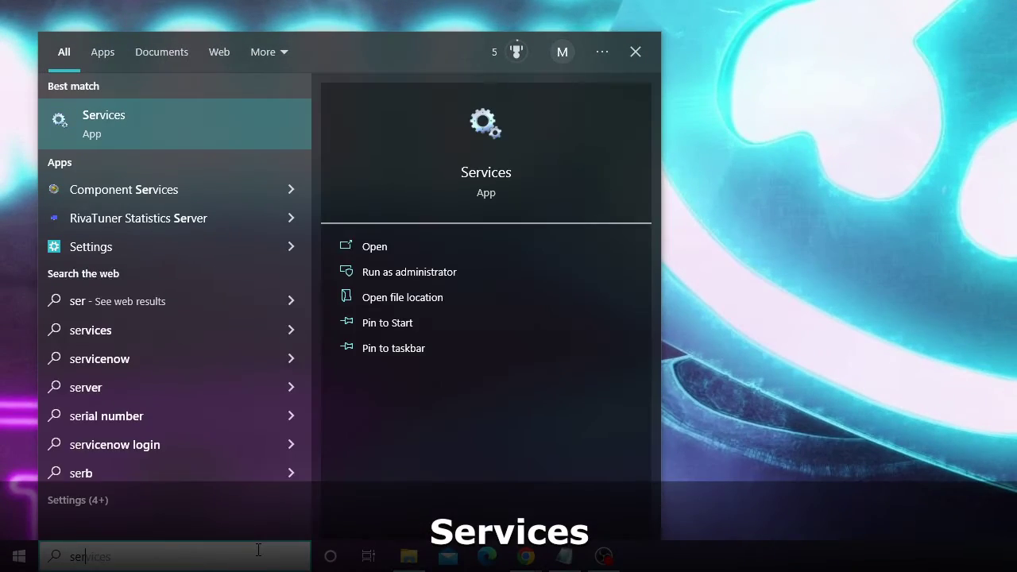
left_click(137, 124)
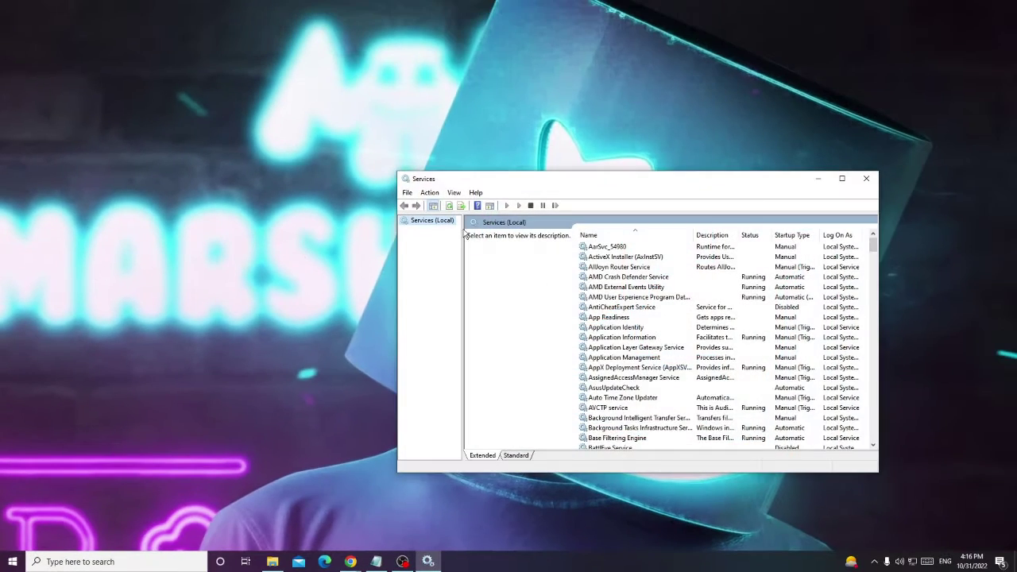
- Locate the Windows Update service in the list and open its properties
left_click_drag(567, 184, 489, 154)
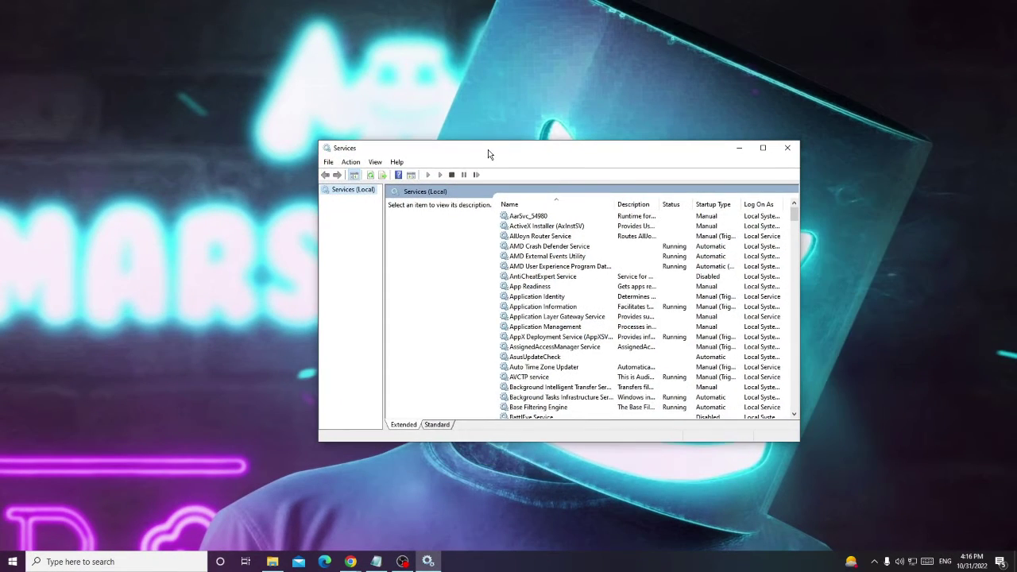
left_click(548, 316)
key("w")
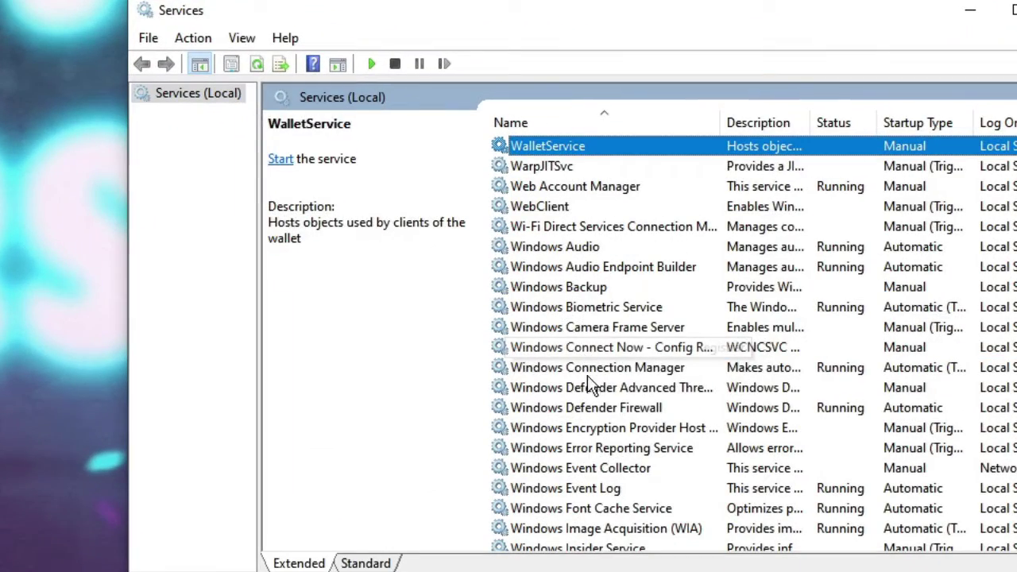
key("Down")
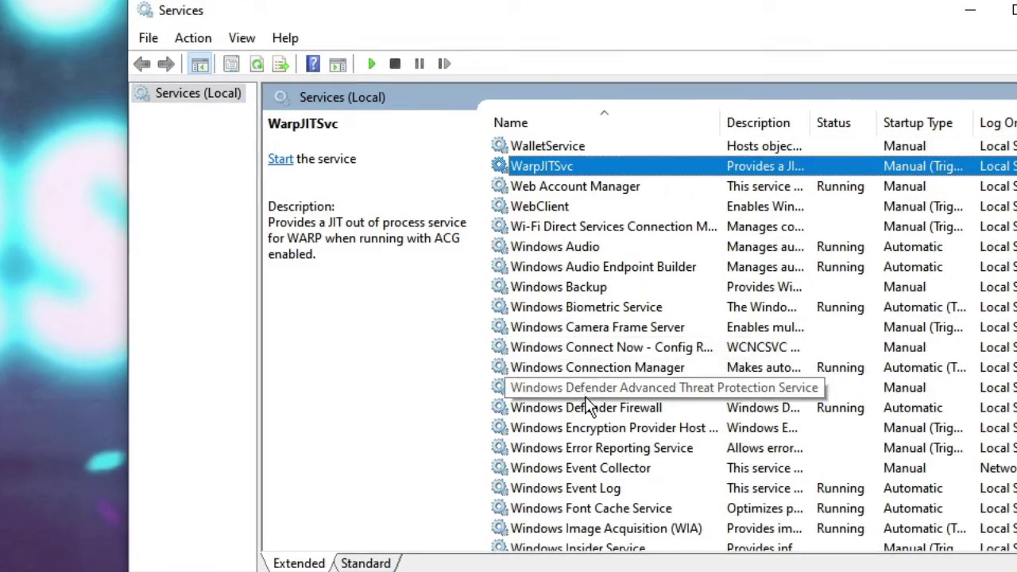
scroll(587, 381, "down", 2)
scroll(587, 418, "down", 6)
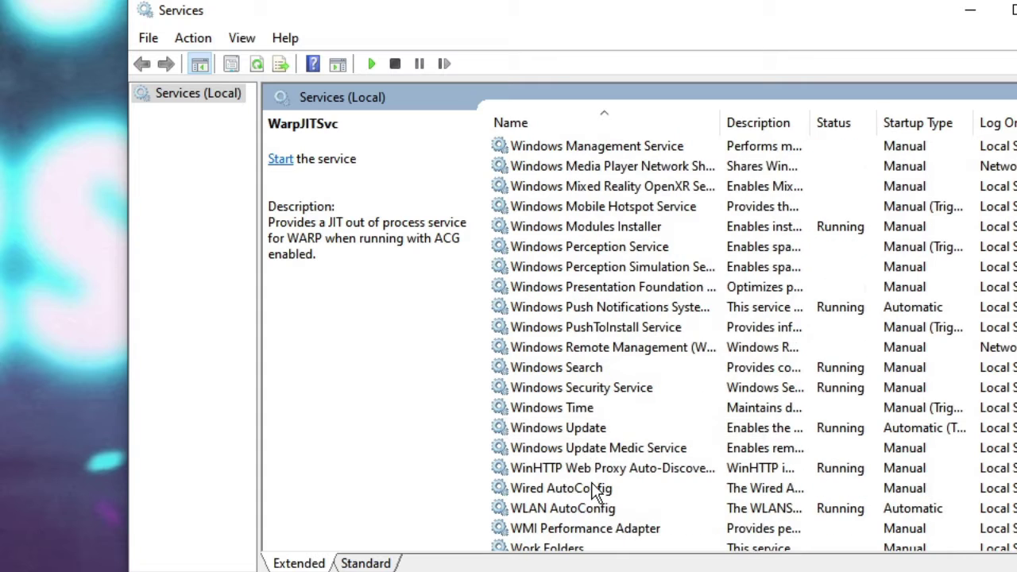
left_click(591, 433)
double_click(598, 438)
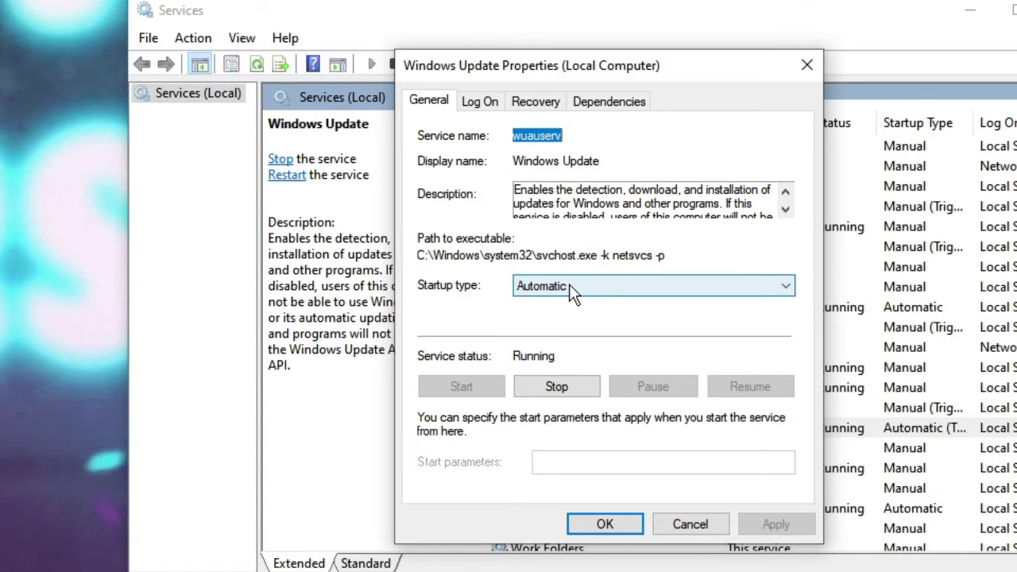
- Set Windows Update's startup type to Disabled, stop the service and apply
left_click(575, 286)
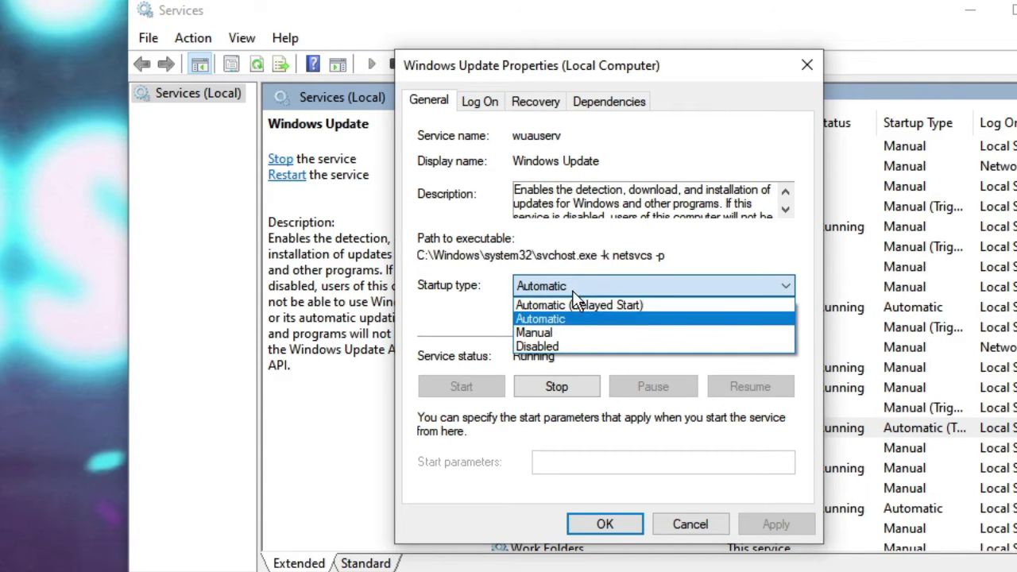
left_click(562, 346)
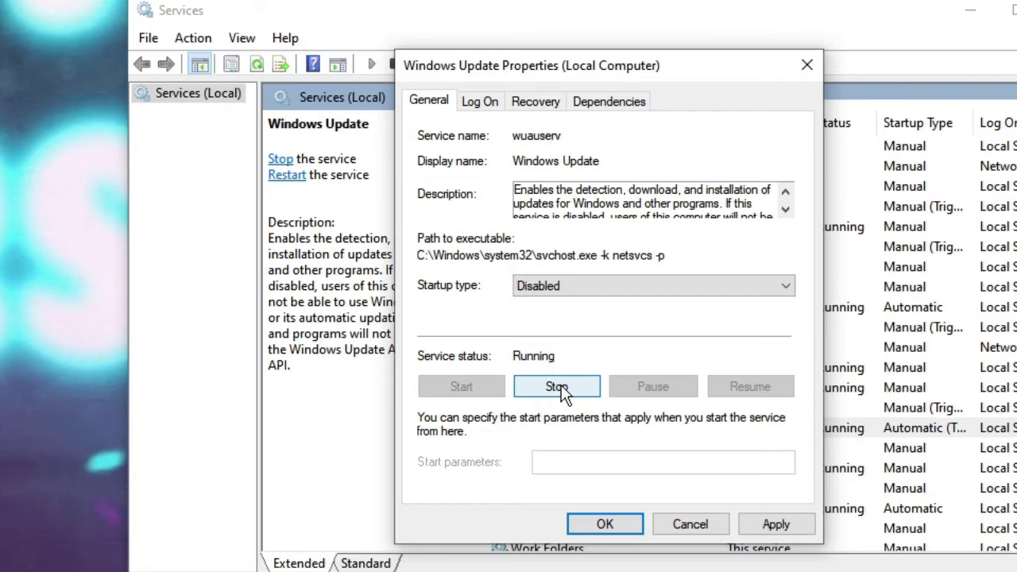
left_click(561, 387)
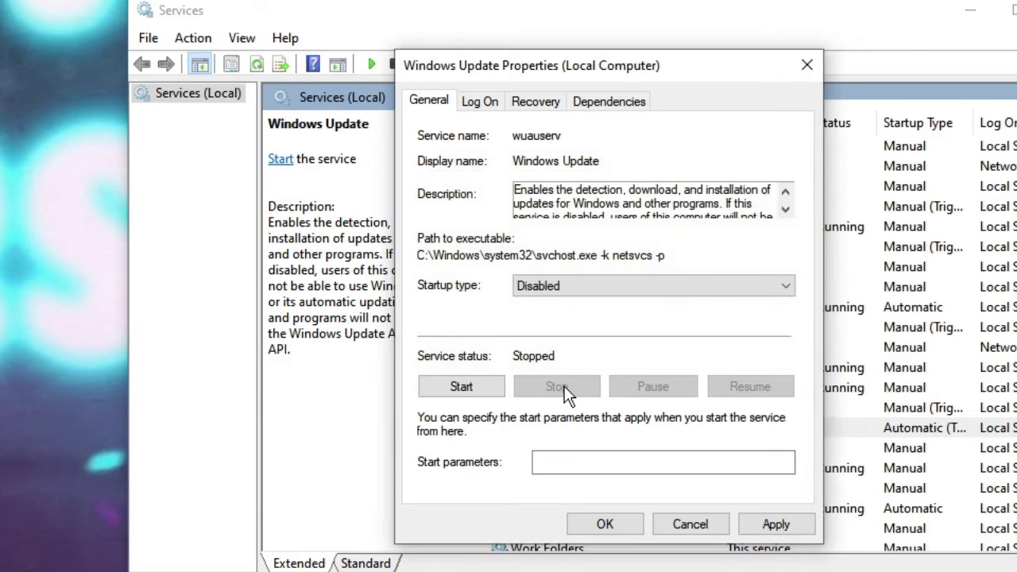
left_click(766, 525)
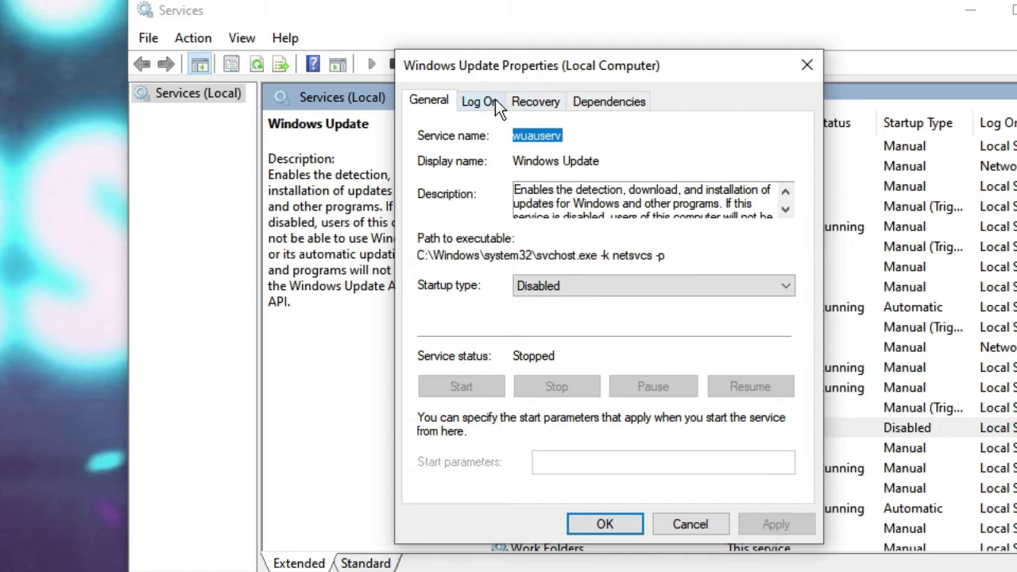
- Set the first failure action to Take No Action and reset fail count after 999 days
left_click(547, 110)
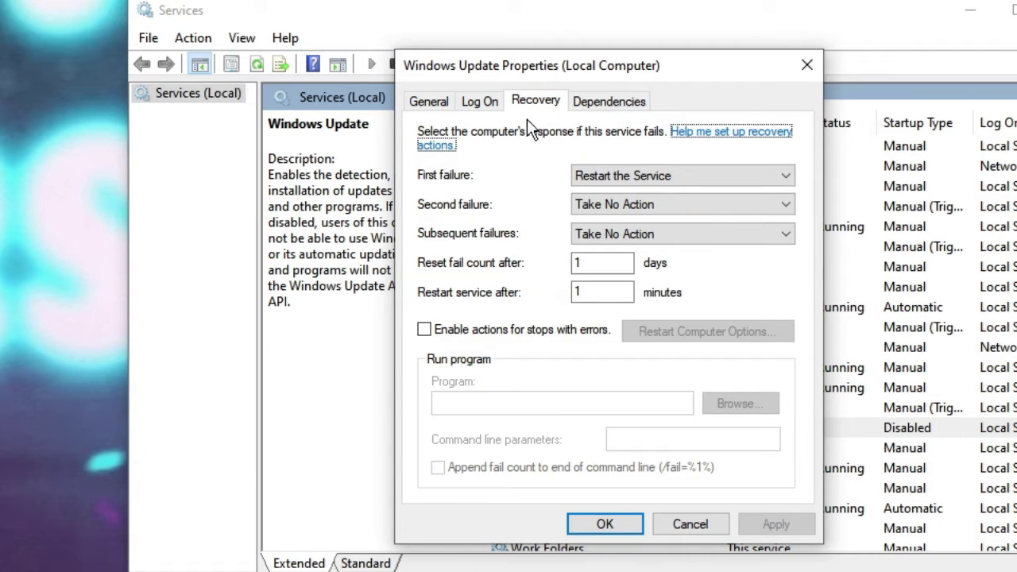
left_click(636, 179)
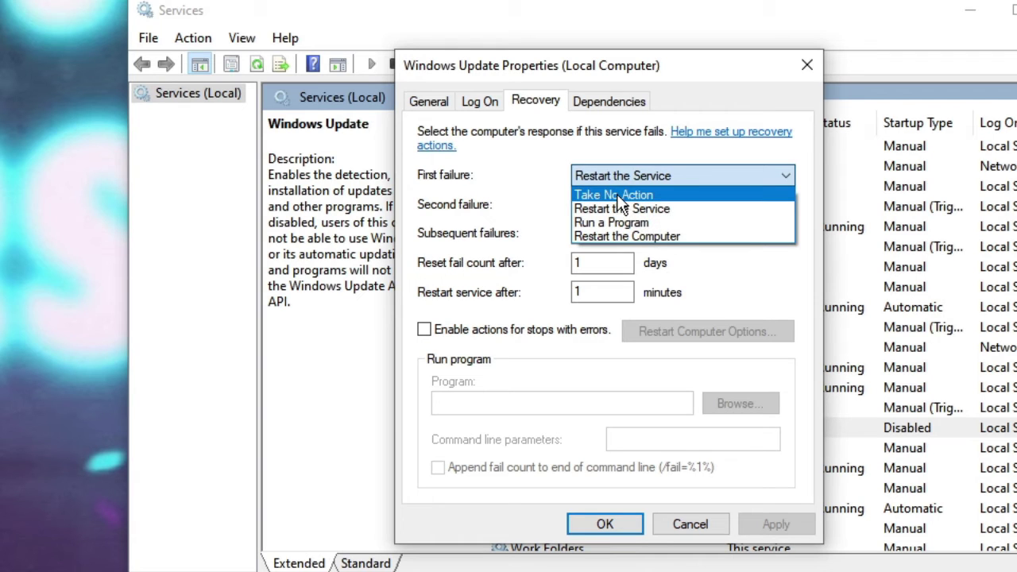
left_click(616, 194)
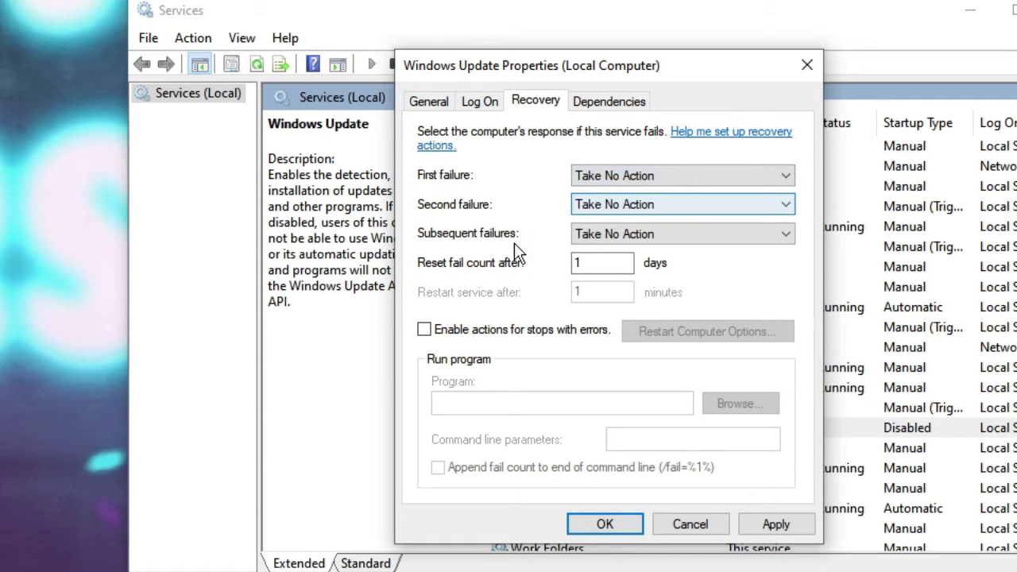
left_click(575, 263)
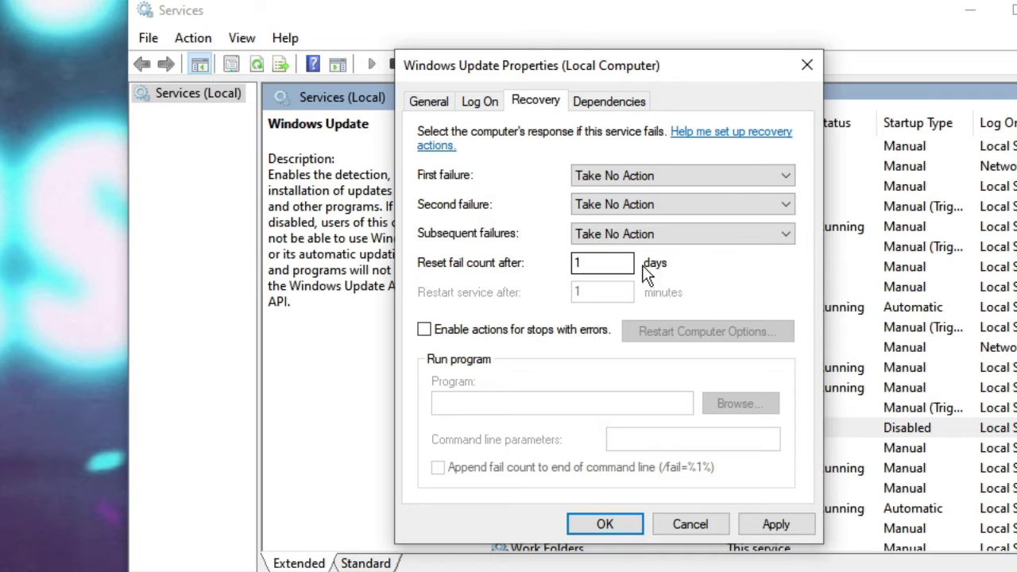
left_click_drag(604, 265, 531, 274)
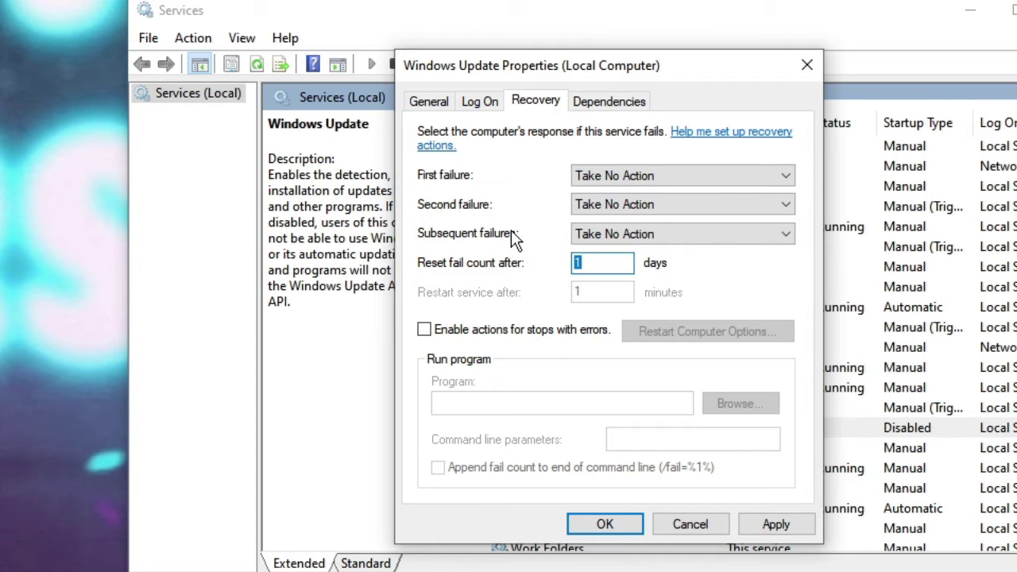
type("999")
left_click(776, 523)
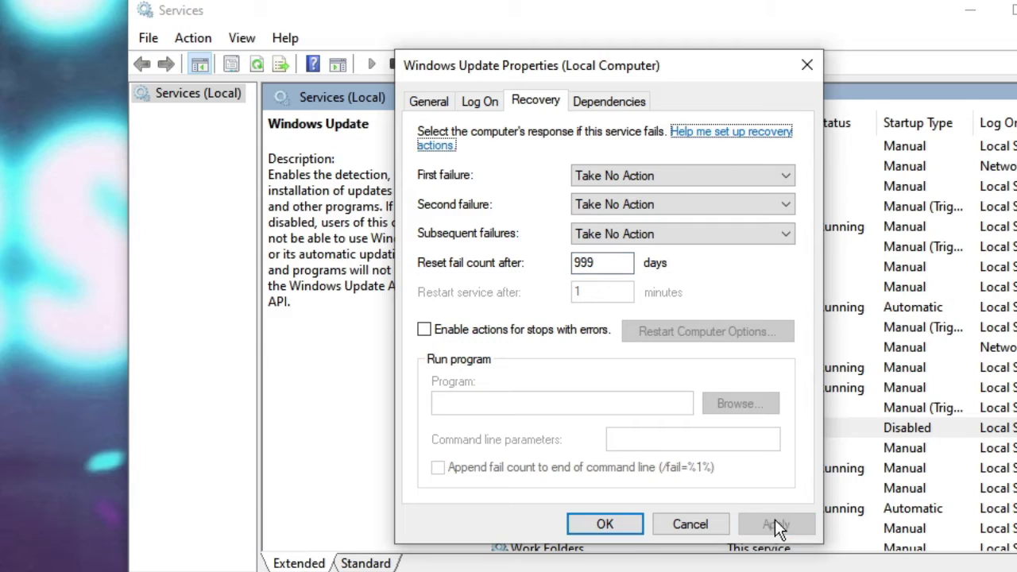
left_click(605, 525)
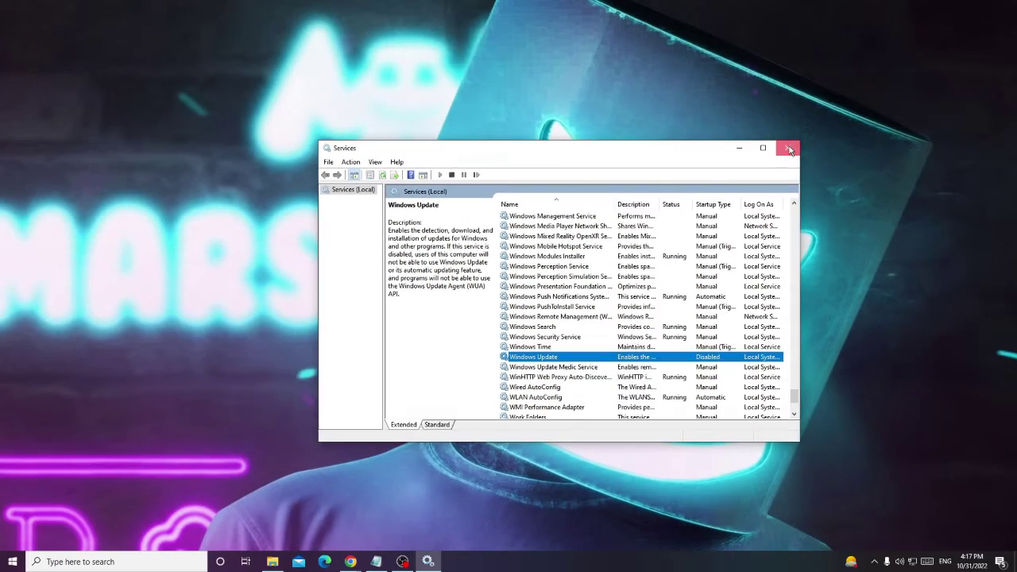
- Close Services and search 'regedit' to bring up Registry Editor
left_click(788, 147)
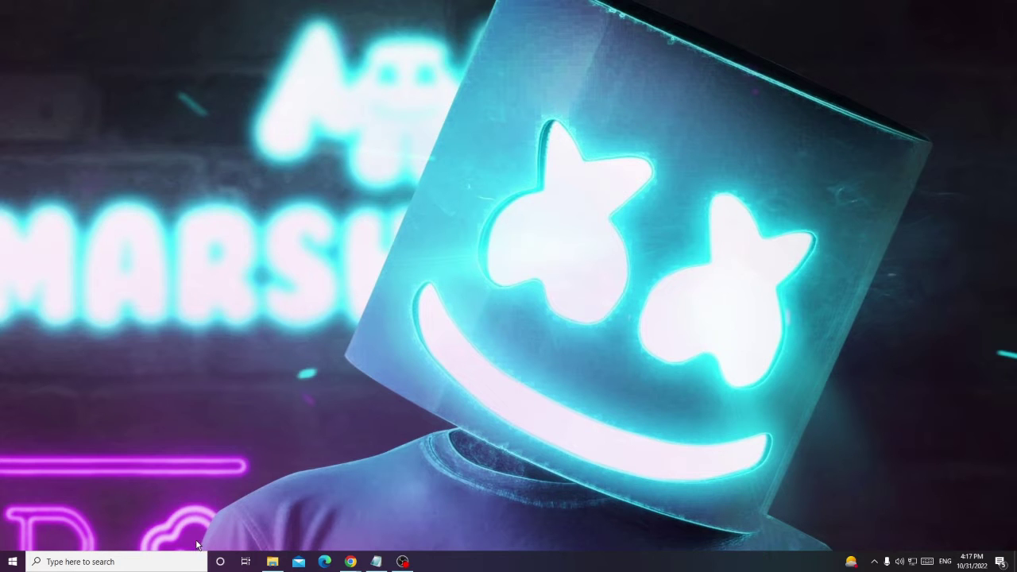
left_click(163, 561)
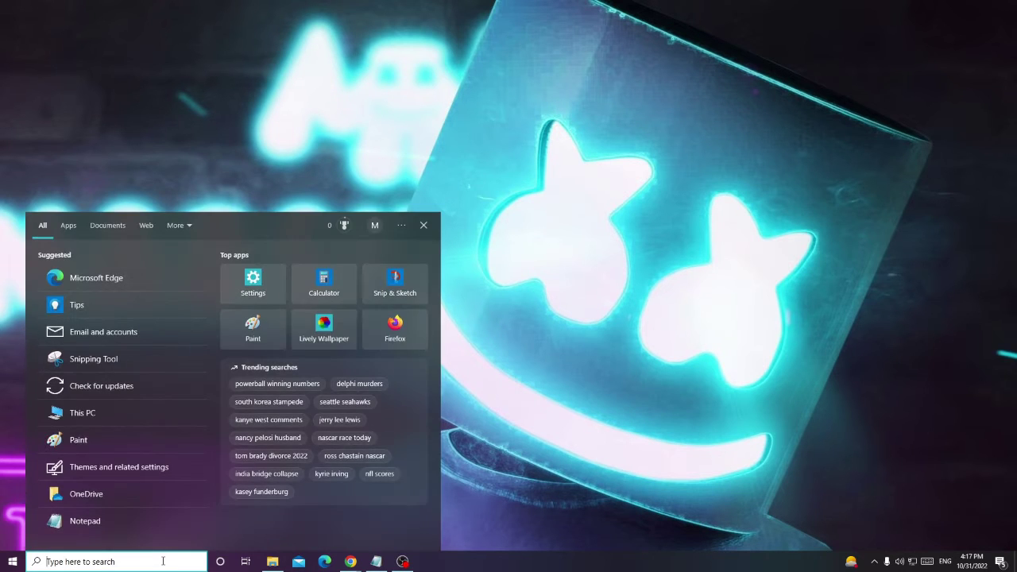
type("reg")
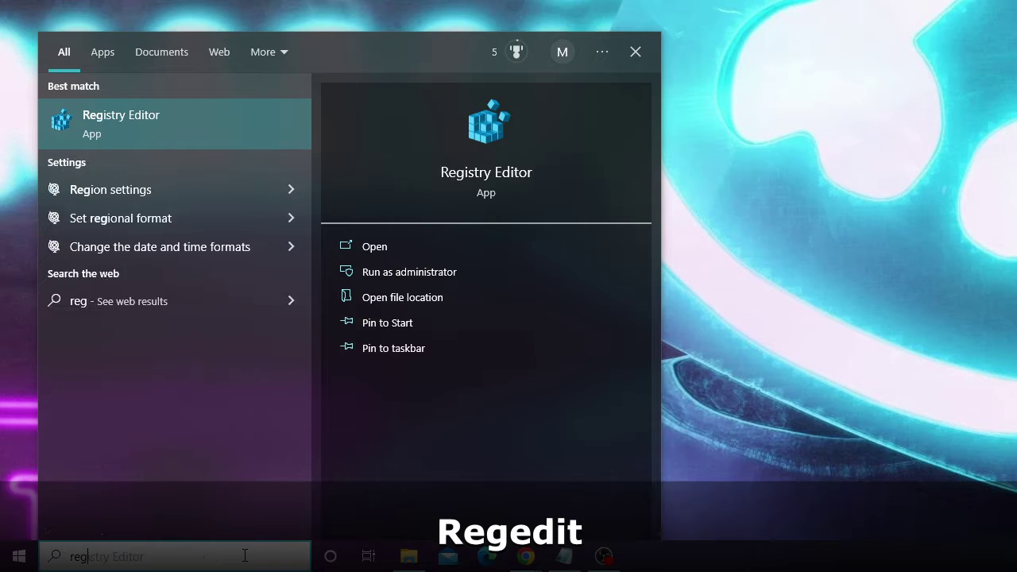
type("edit")
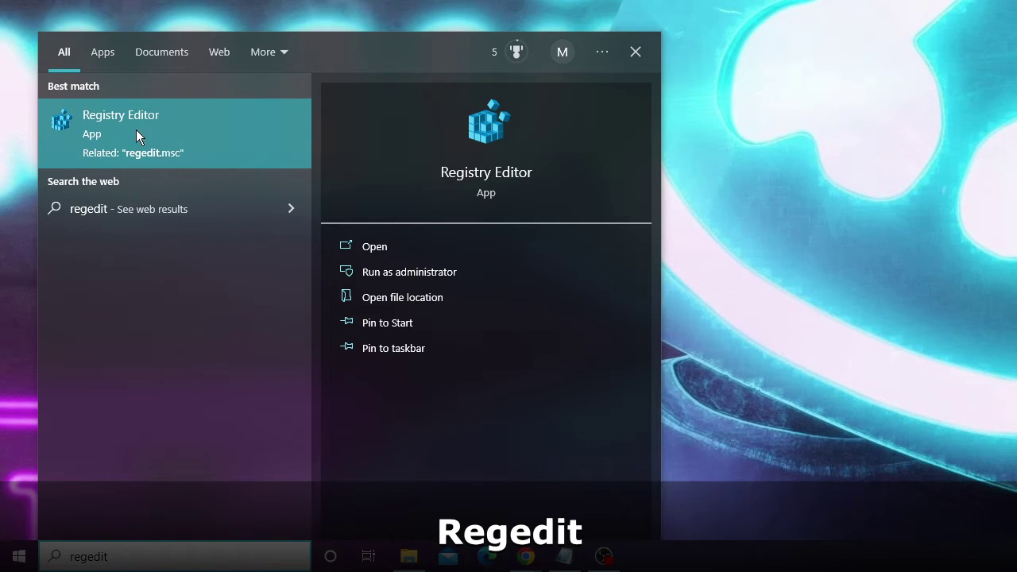
- Launch Registry Editor and expand HKEY_LOCAL_MACHINE and SOFTWARE
left_click(139, 127)
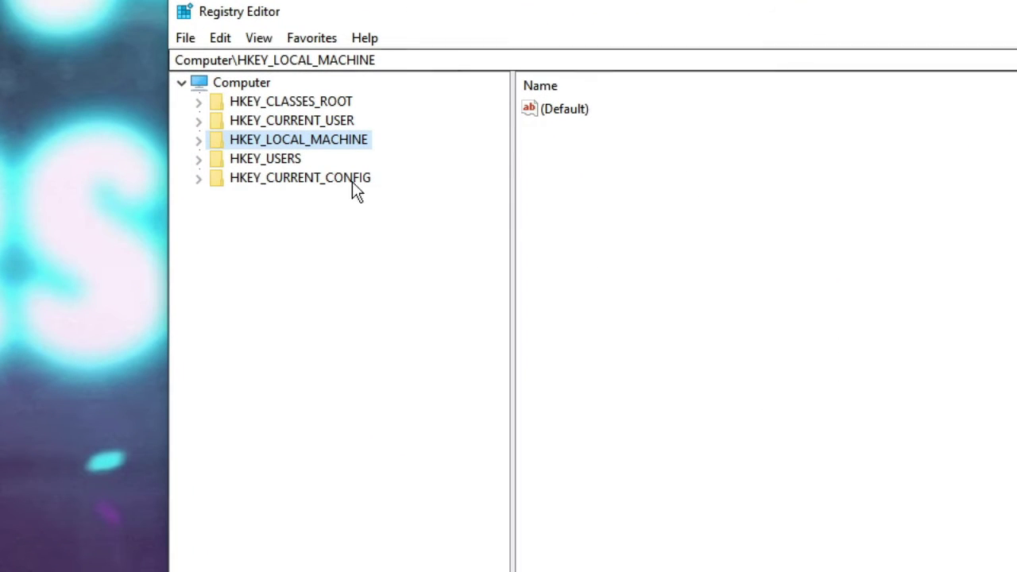
double_click(323, 146)
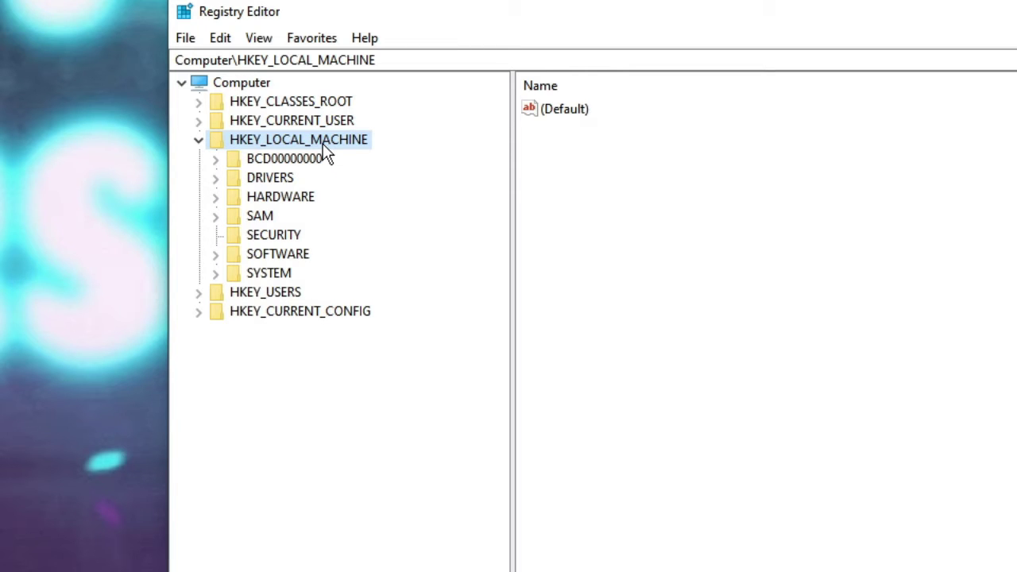
left_click(288, 256)
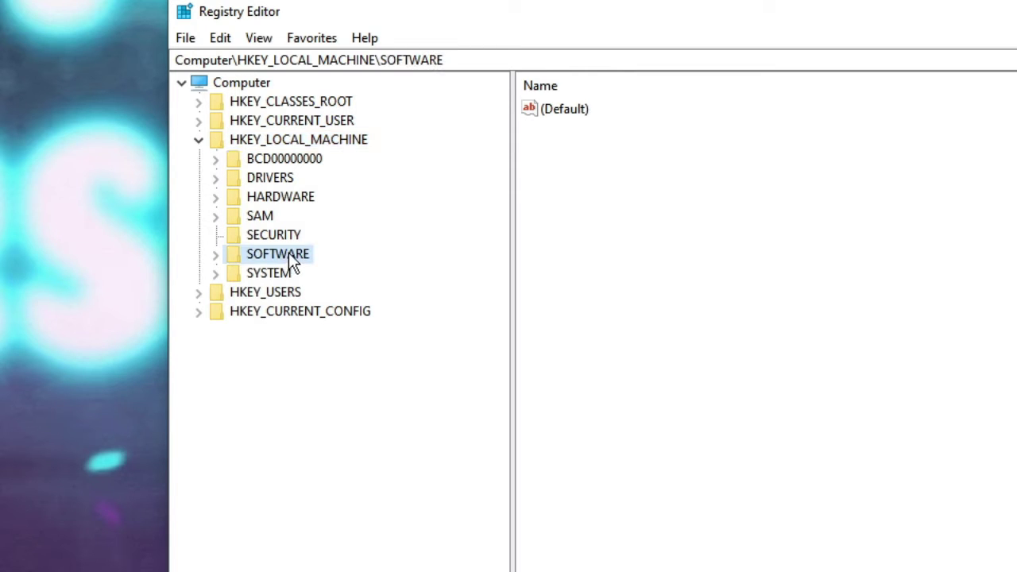
double_click(291, 259)
- Expand Policies > Microsoft > Windows under SOFTWARE
left_click(301, 277)
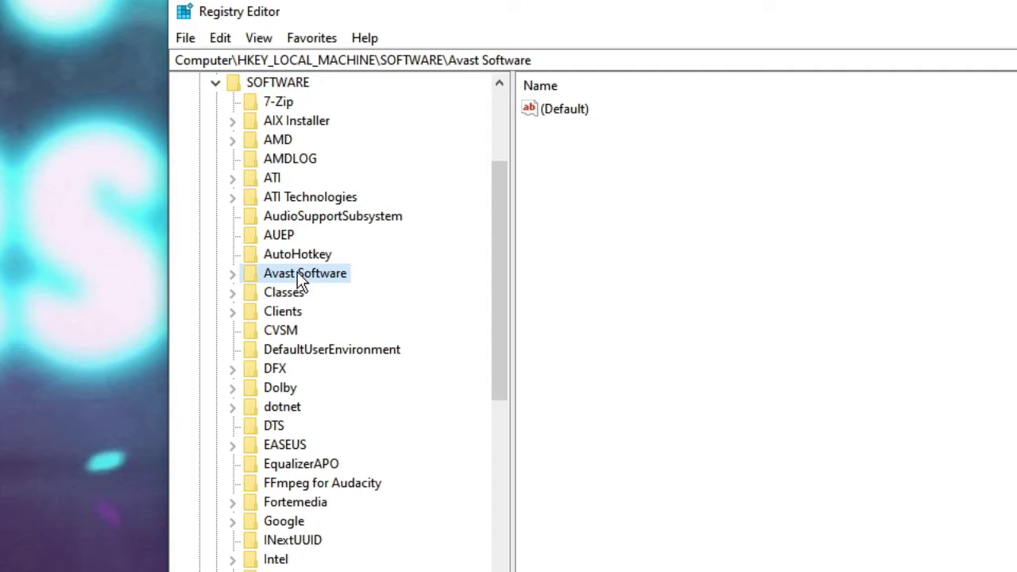
scroll(311, 199, "down", 8)
left_click(283, 482)
left_click(297, 502)
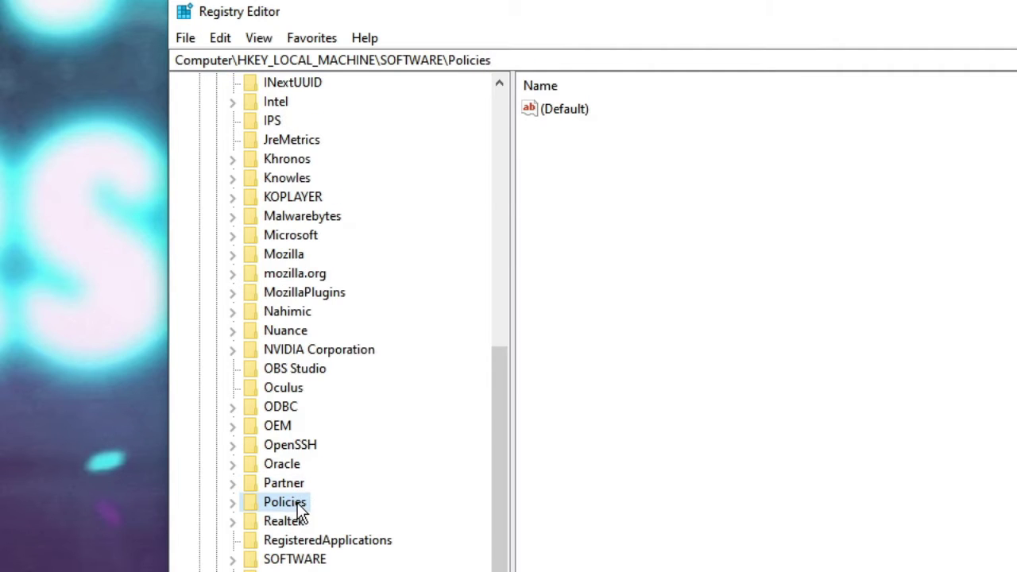
double_click(290, 503)
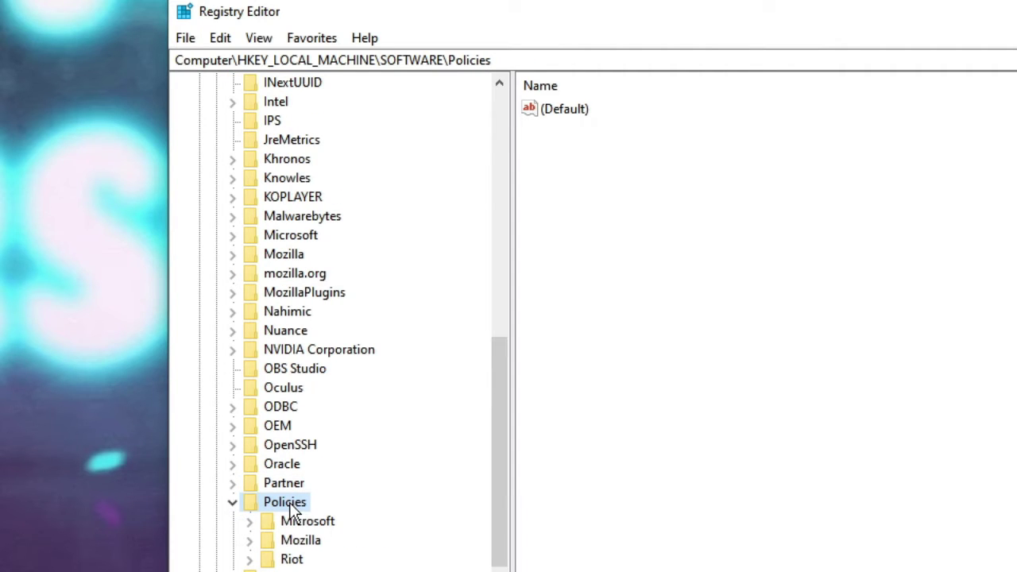
double_click(314, 524)
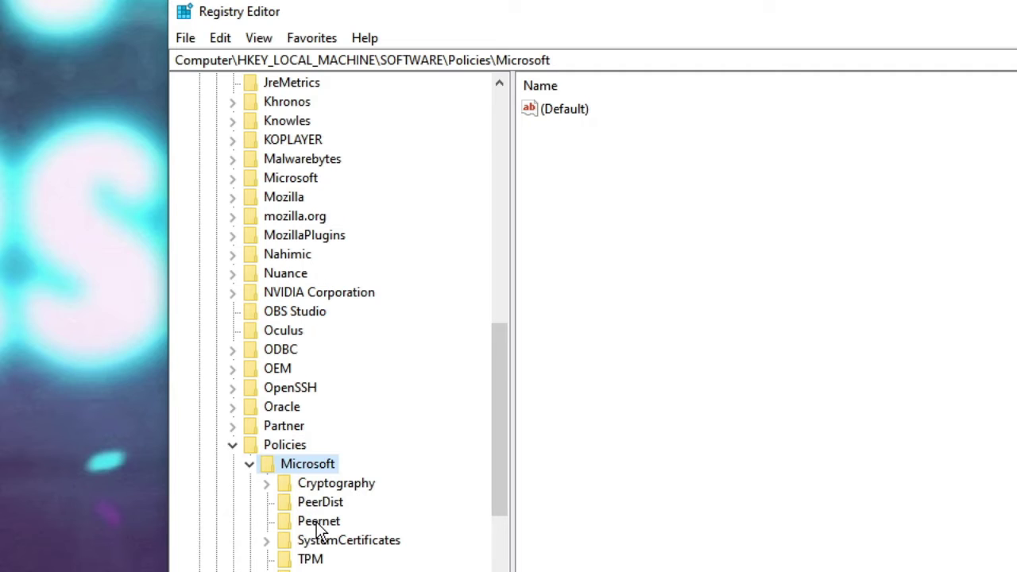
left_click(318, 523)
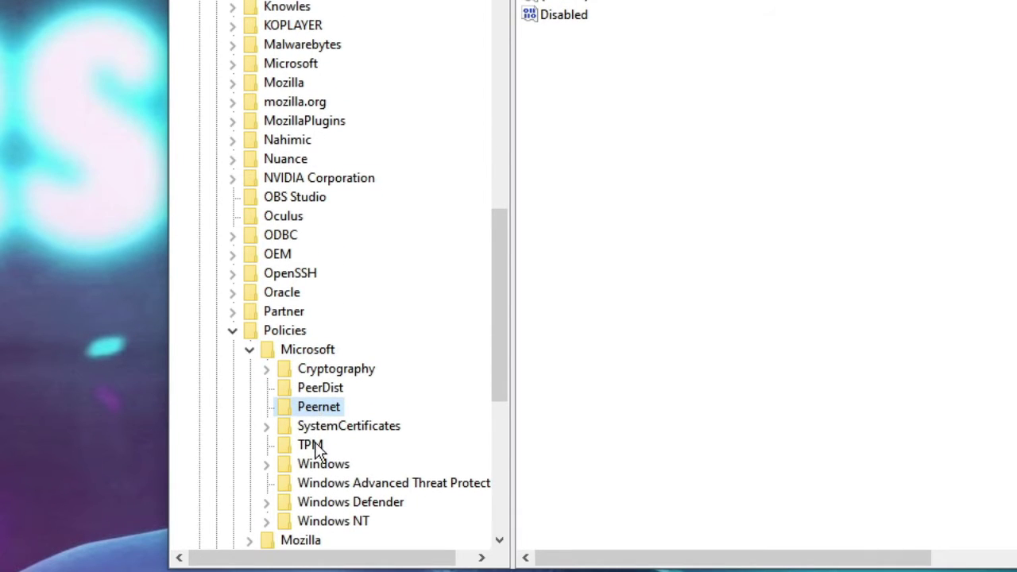
double_click(323, 464)
- Create a new key named WindowsUpdate under the Windows policies key
right_click(334, 121)
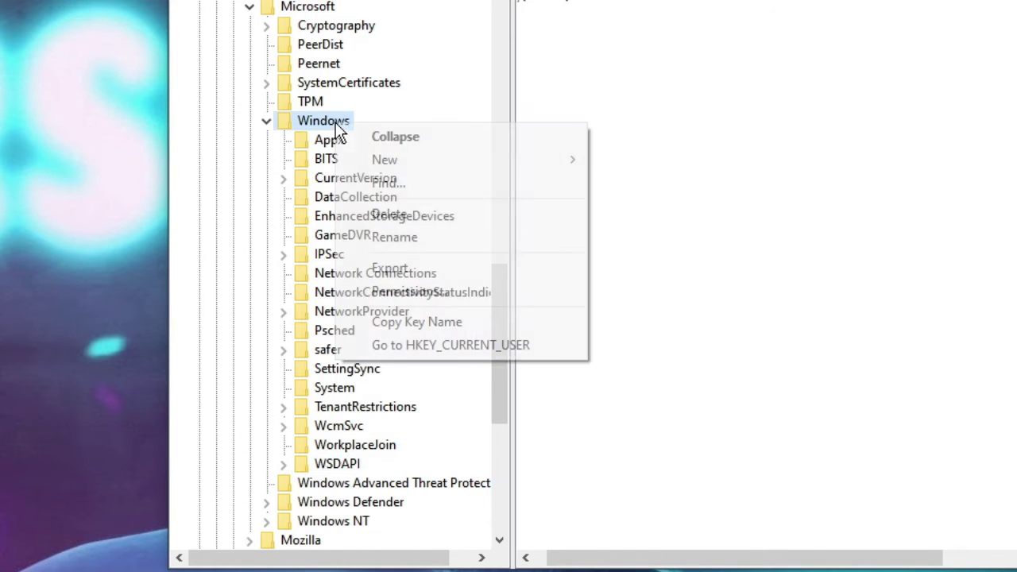
right_click(311, 120)
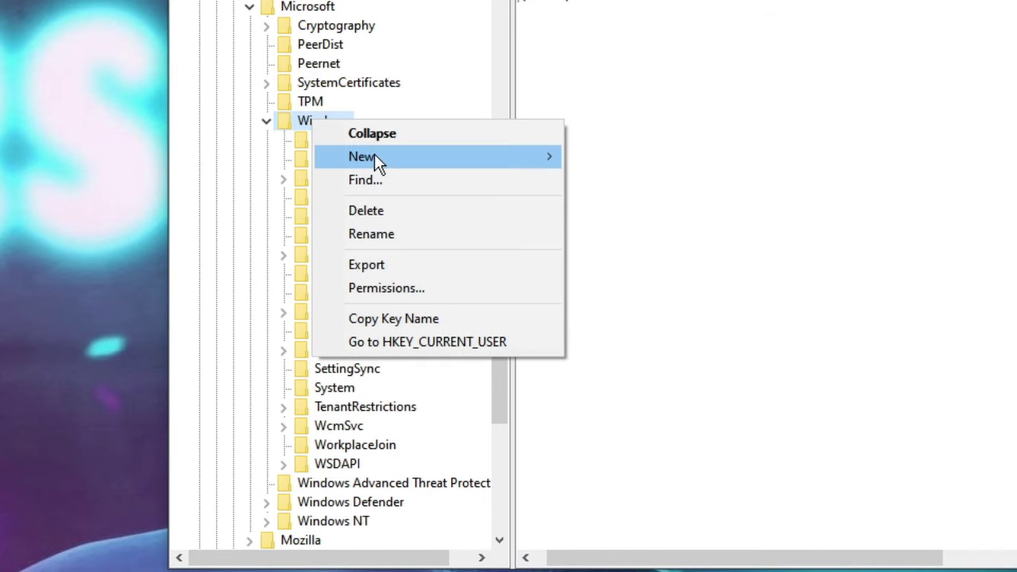
mouse_move(375, 154)
left_click(587, 151)
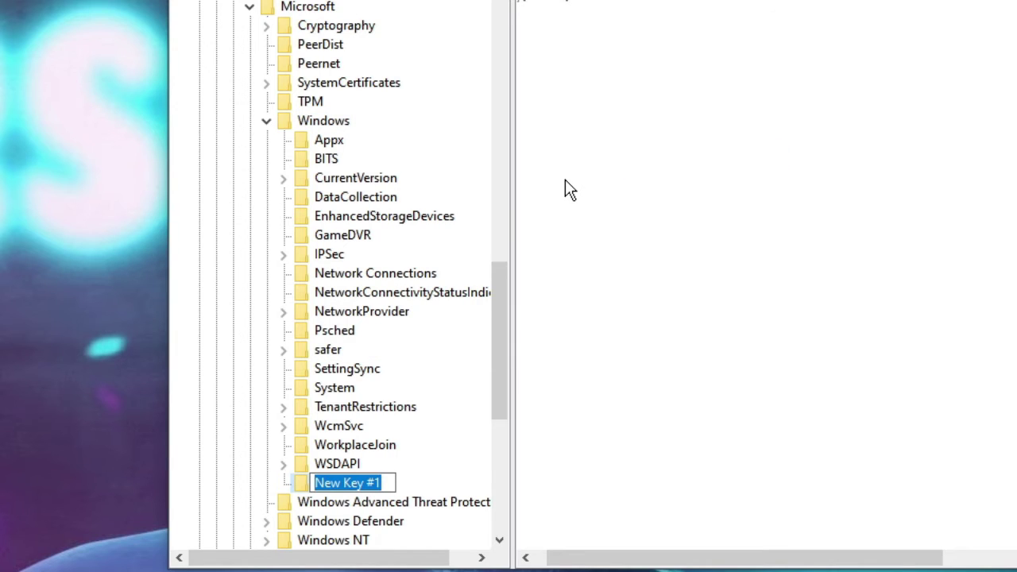
type("Win")
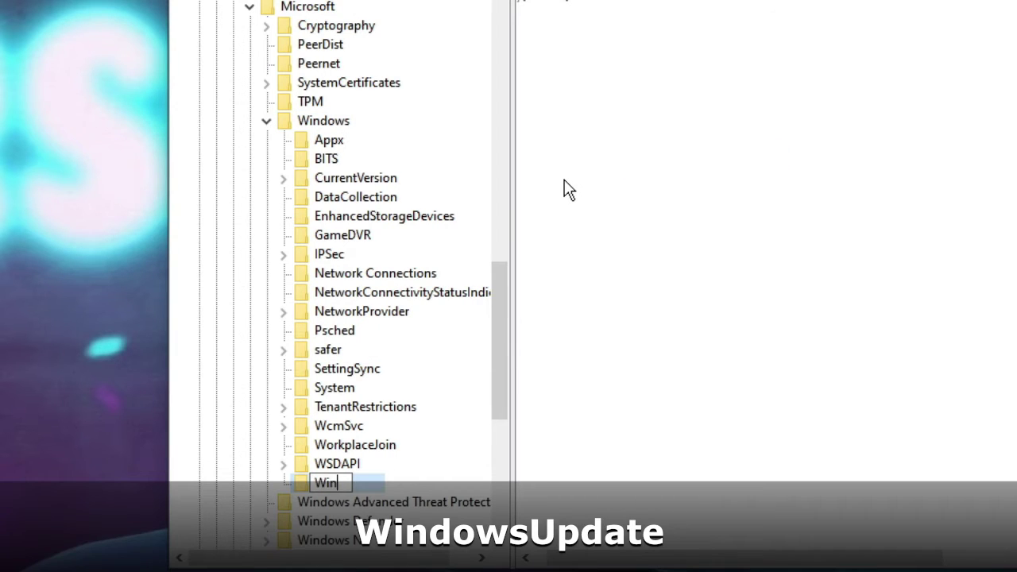
type("dows")
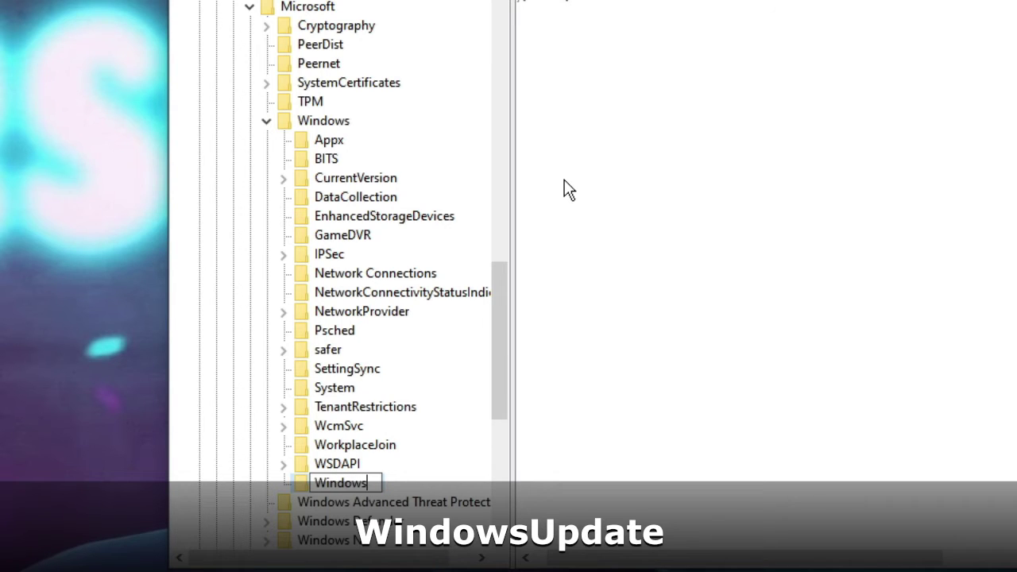
type("Update")
key("Return")
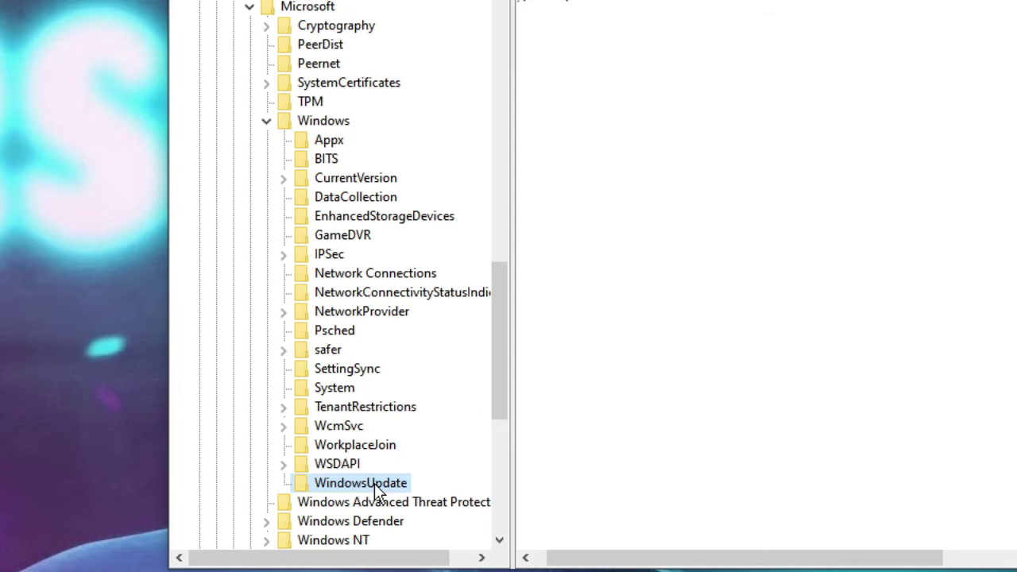
- Create an AU subkey inside WindowsUpdate and select it
right_click(375, 485)
mouse_move(417, 512)
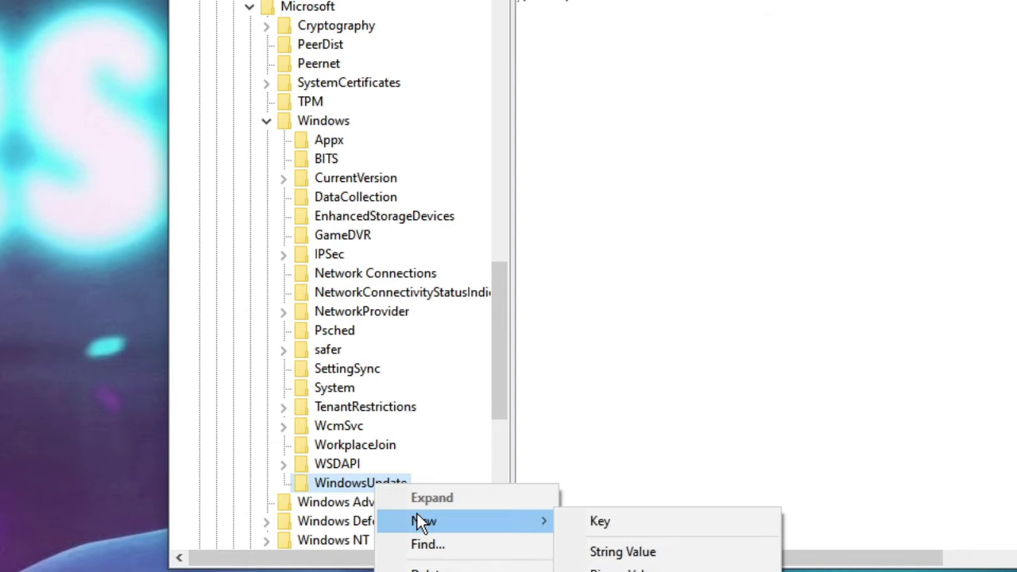
left_click(610, 518)
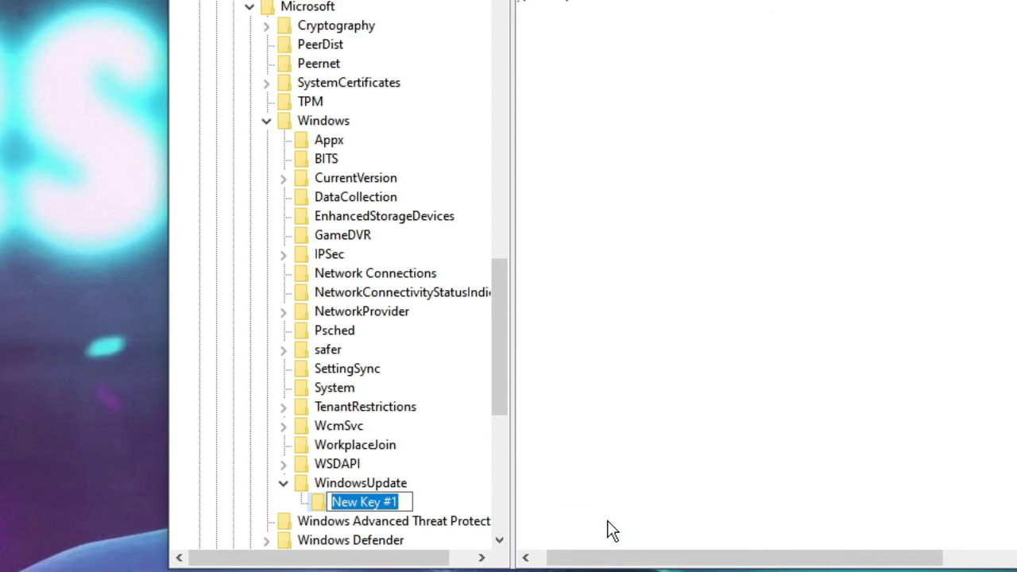
type("AU")
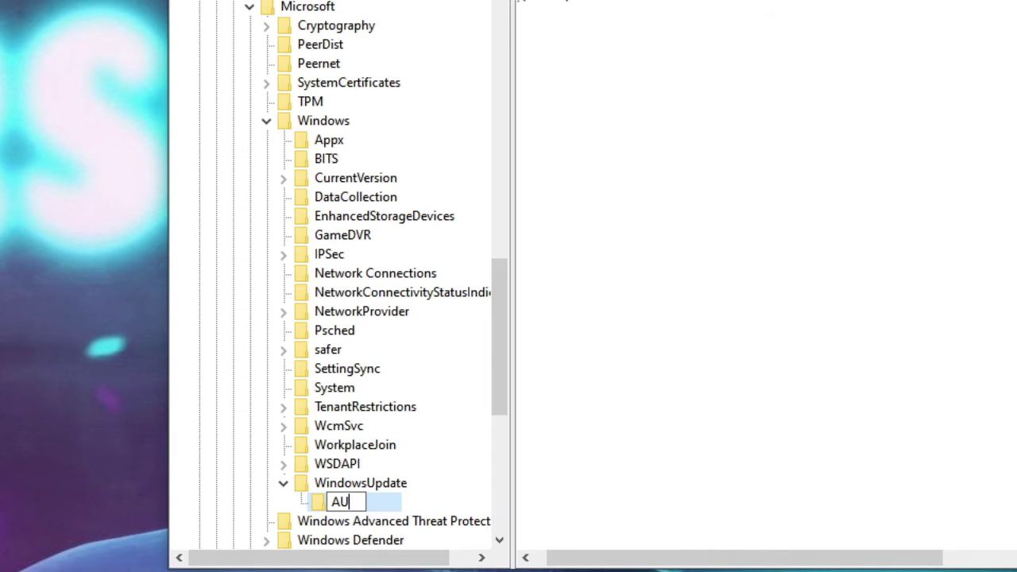
left_click(546, 525)
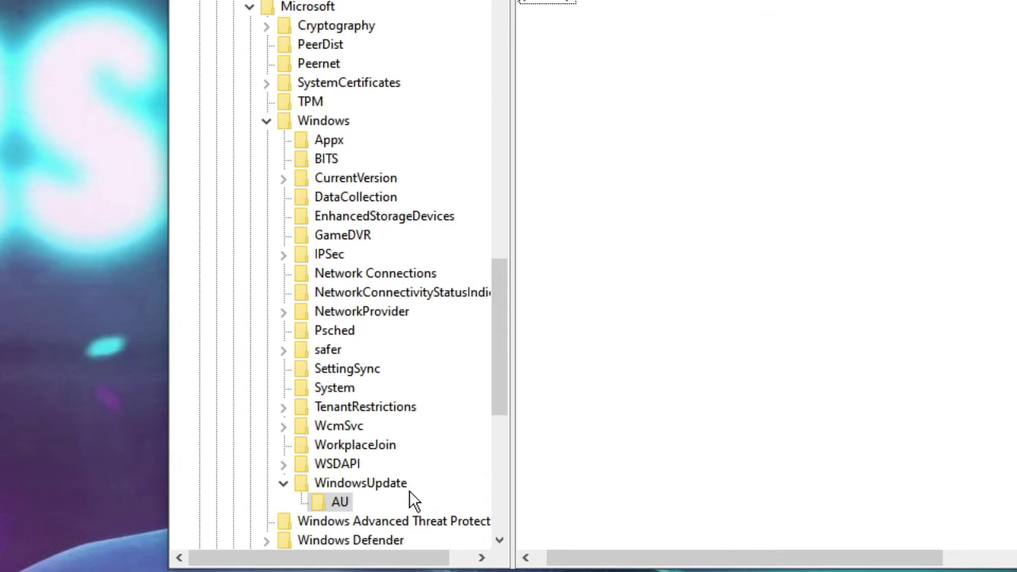
left_click(344, 501)
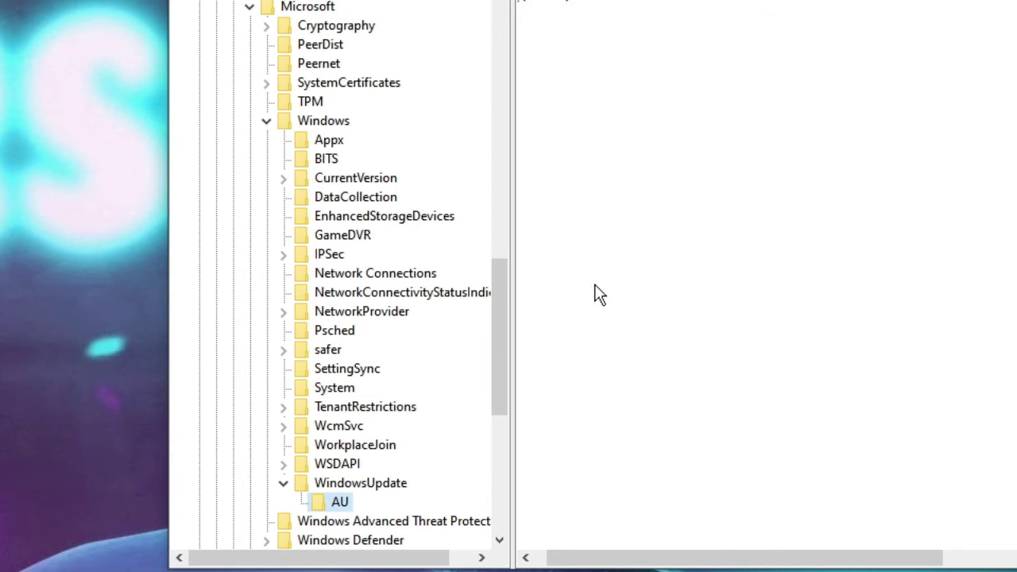
- Add a DWORD (32-bit) value named NoAutoUpdate to AU with data 1
right_click(676, 172)
mouse_move(729, 188)
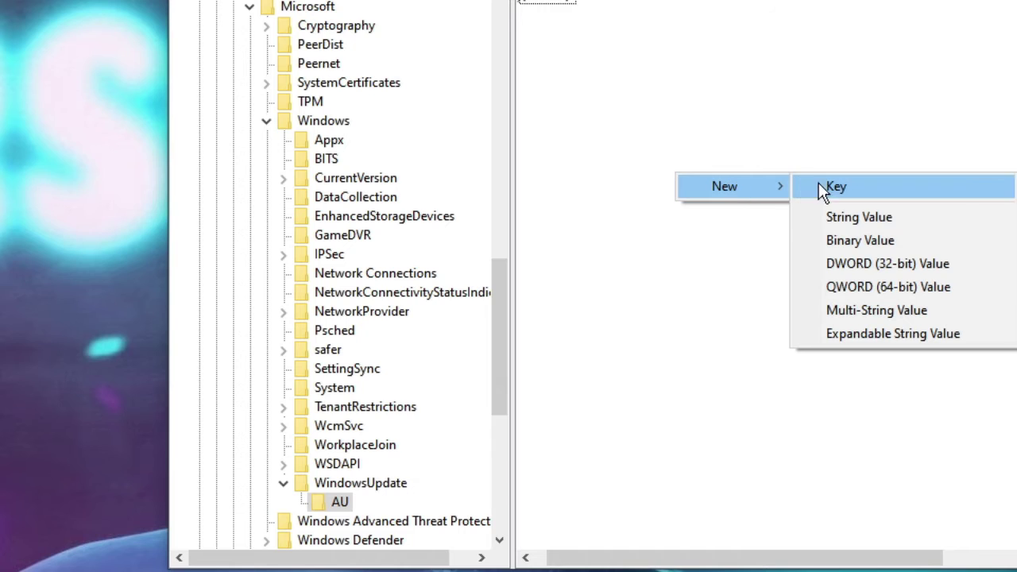
left_click(909, 263)
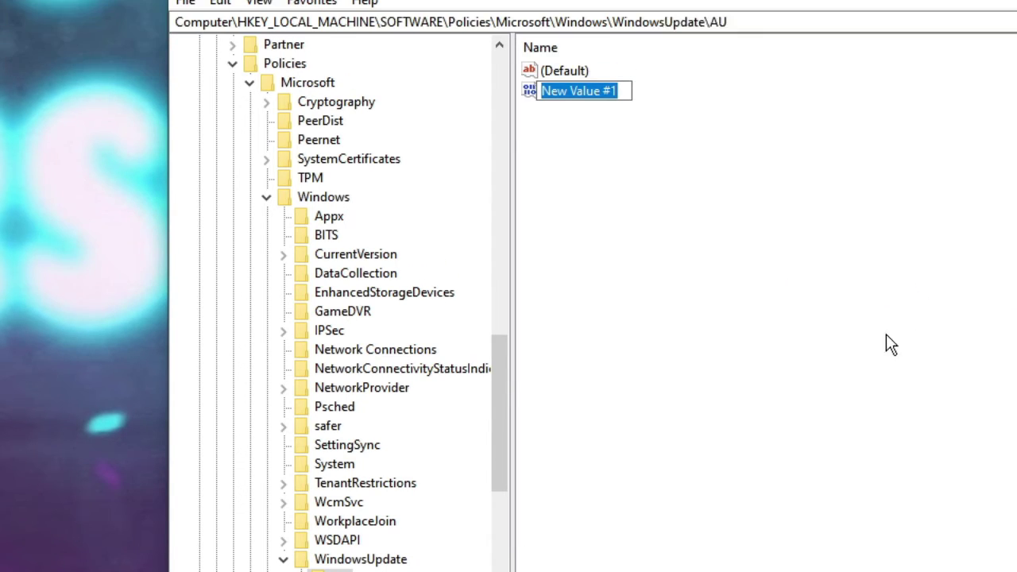
type("N")
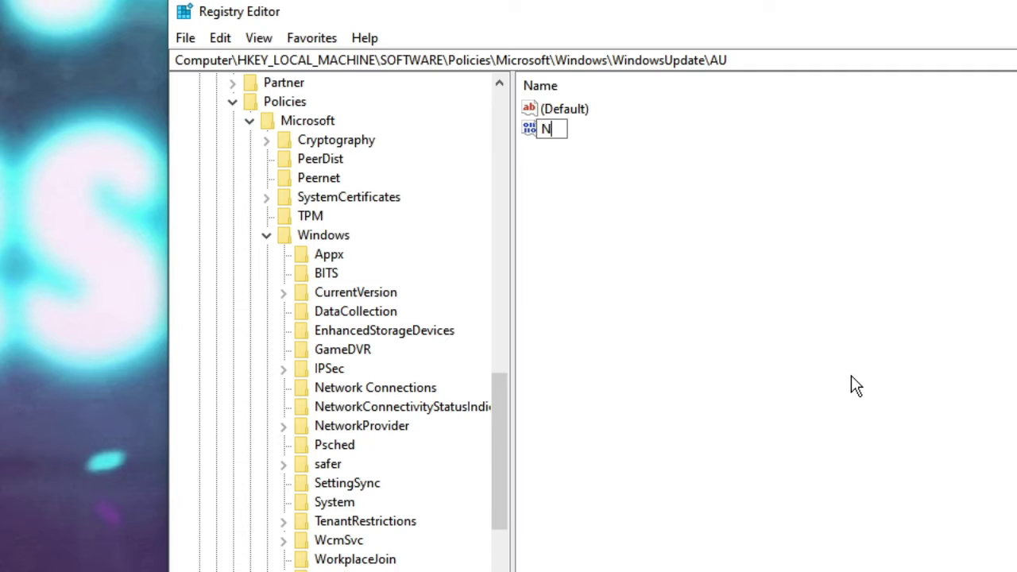
type("oAutoUpdate")
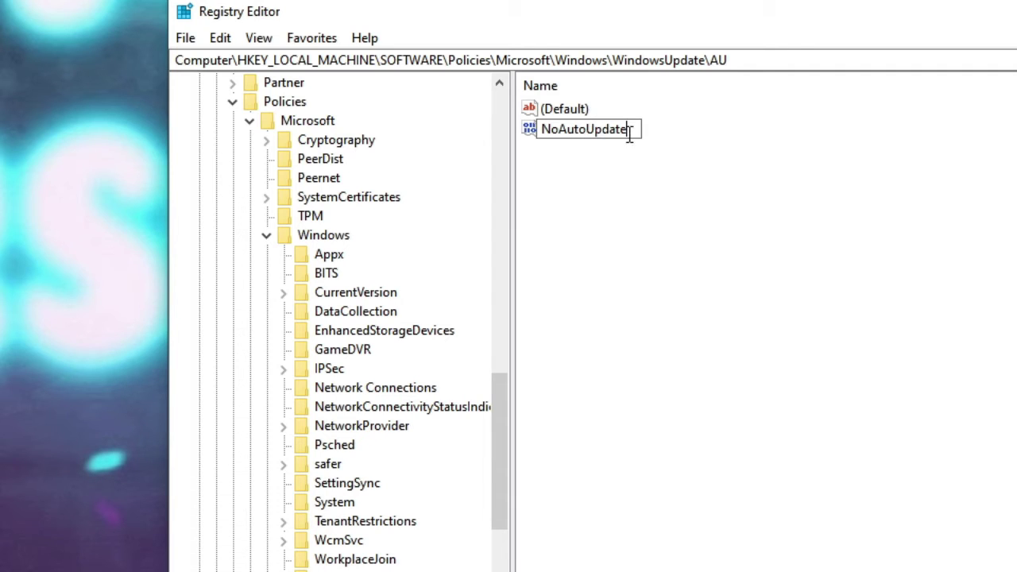
key("Return")
double_click(607, 129)
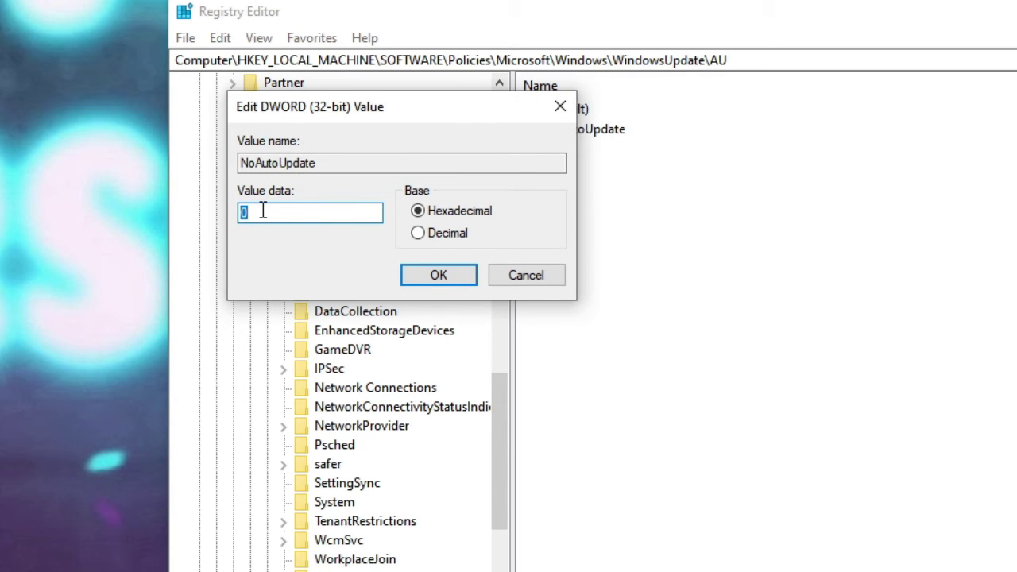
type("1")
left_click(410, 276)
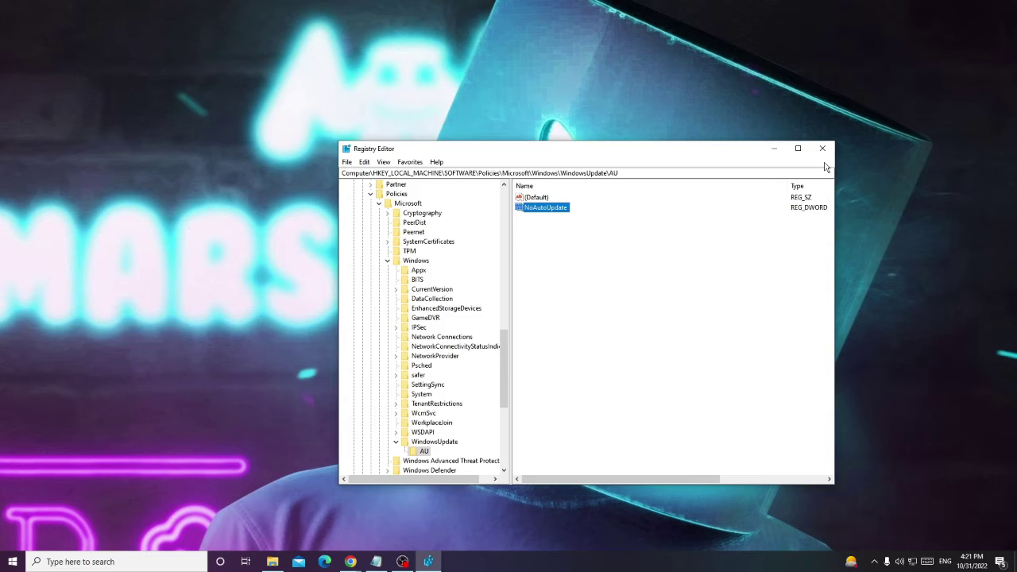
- Close Registry Editor and launch Task Scheduler from a 'task scheduler' search
left_click(822, 149)
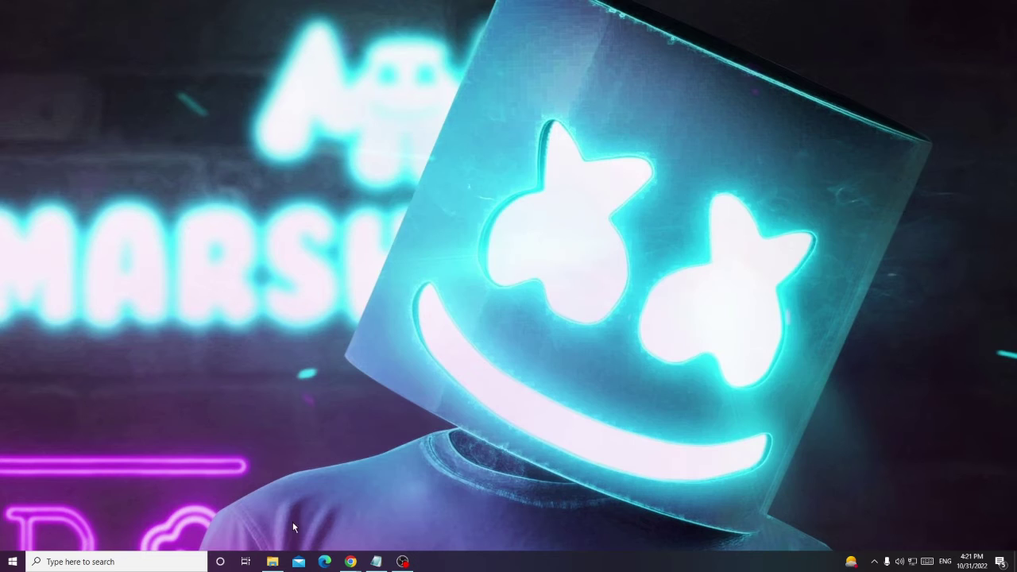
left_click(119, 562)
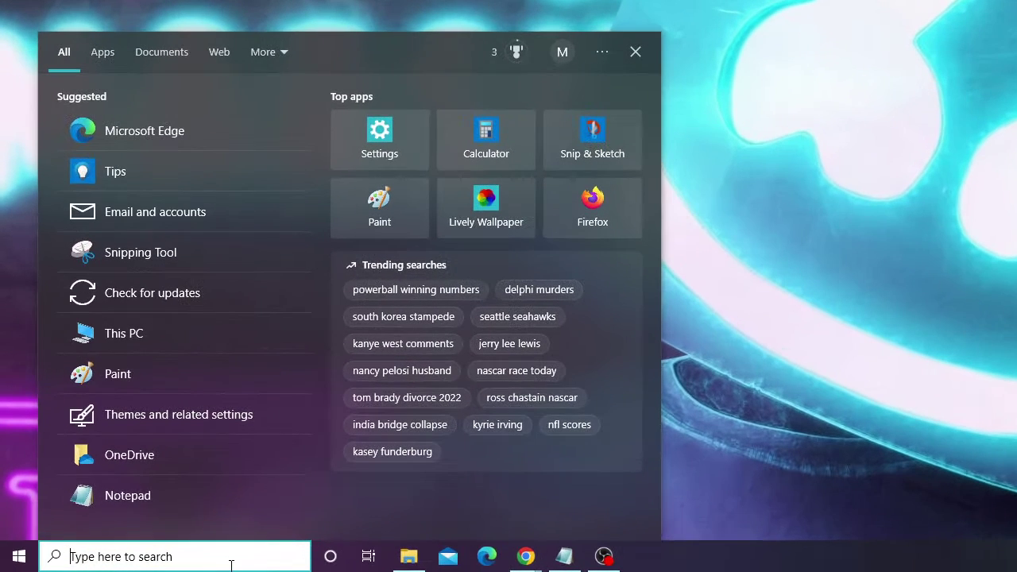
type("t")
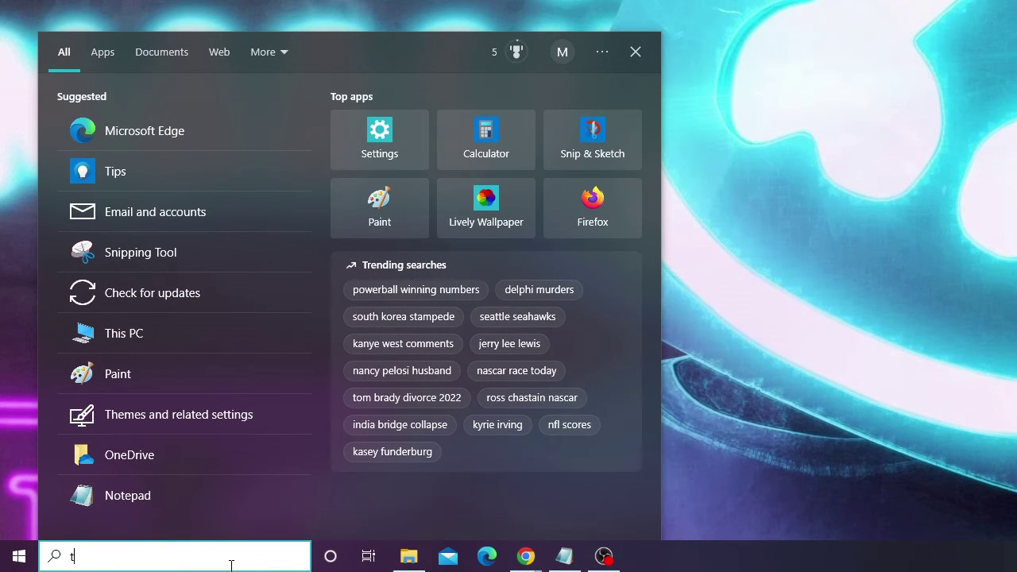
type("ask schdeuler")
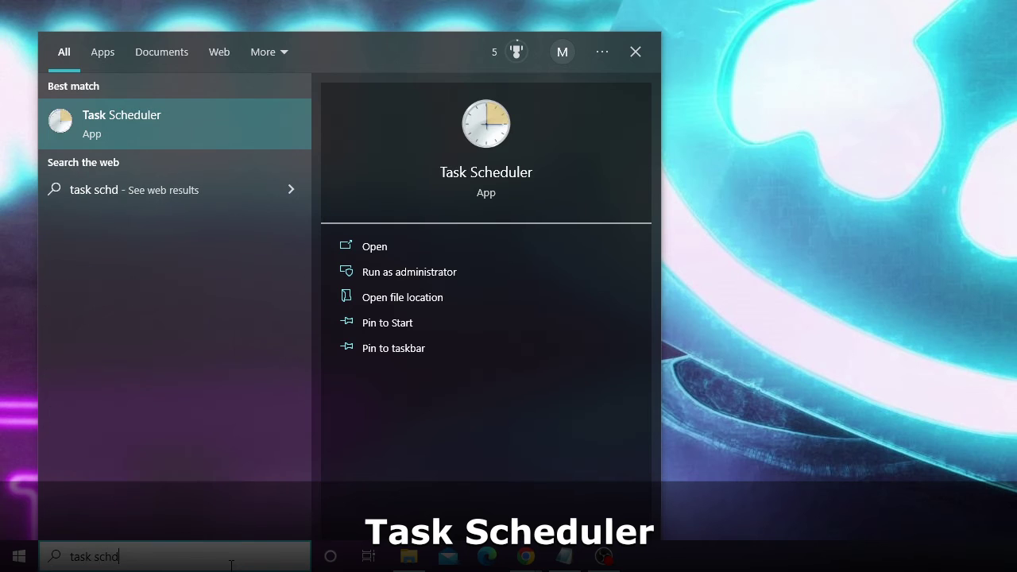
key("BackSpace")
key("BackSpace")
key("BackSpace")
key("BackSpace")
key("BackSpace")
key("BackSpace")
type("eduler")
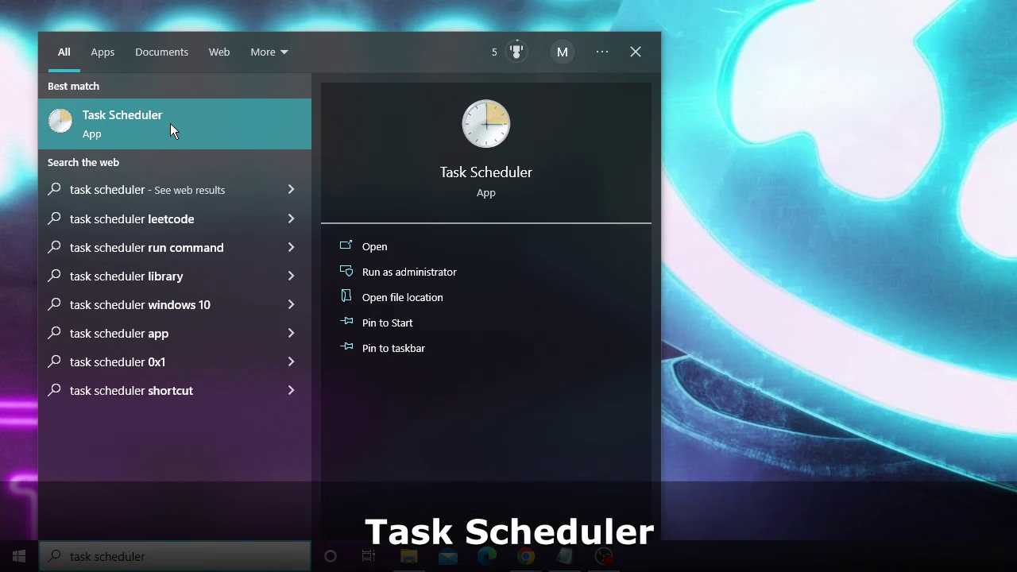
left_click(170, 123)
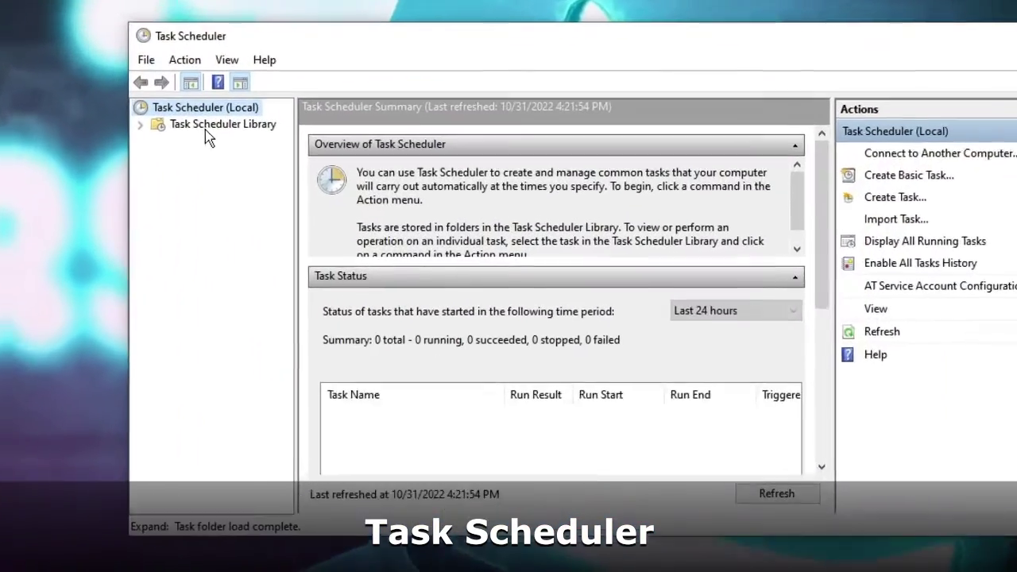
- Navigate Task Scheduler Library > Microsoft > Windows to the WindowsUpdate task folder
left_click(206, 125)
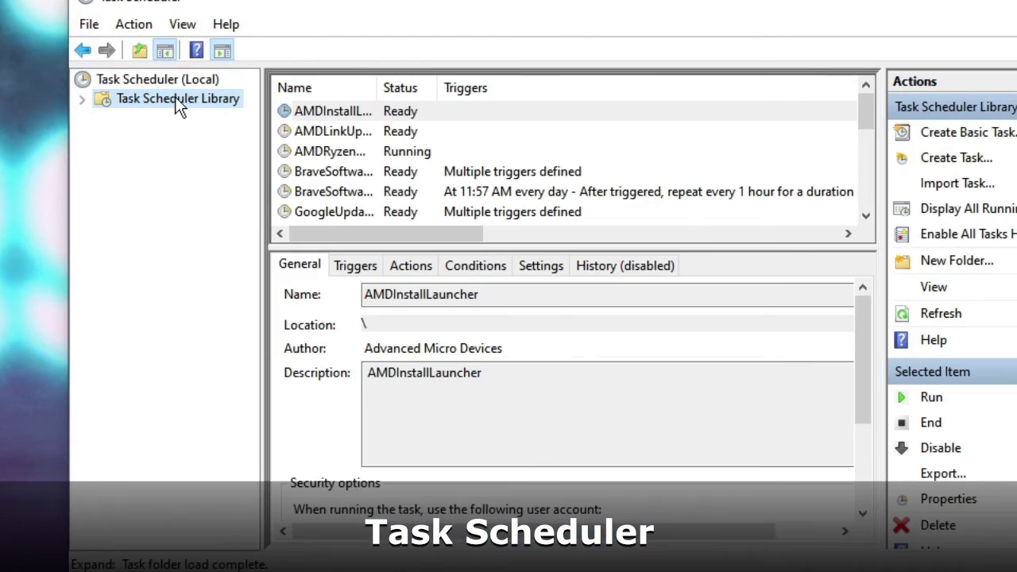
double_click(175, 96)
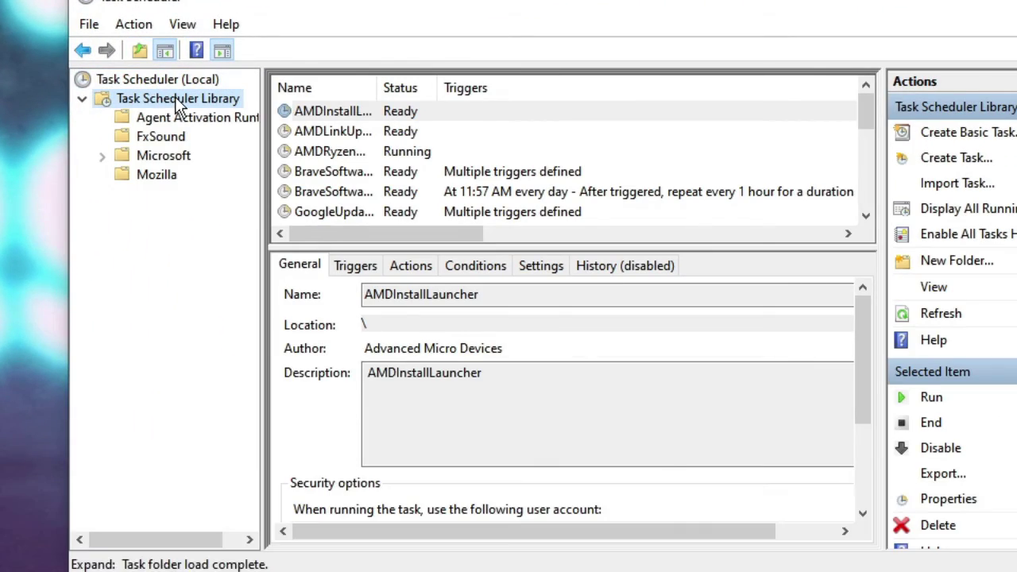
double_click(164, 160)
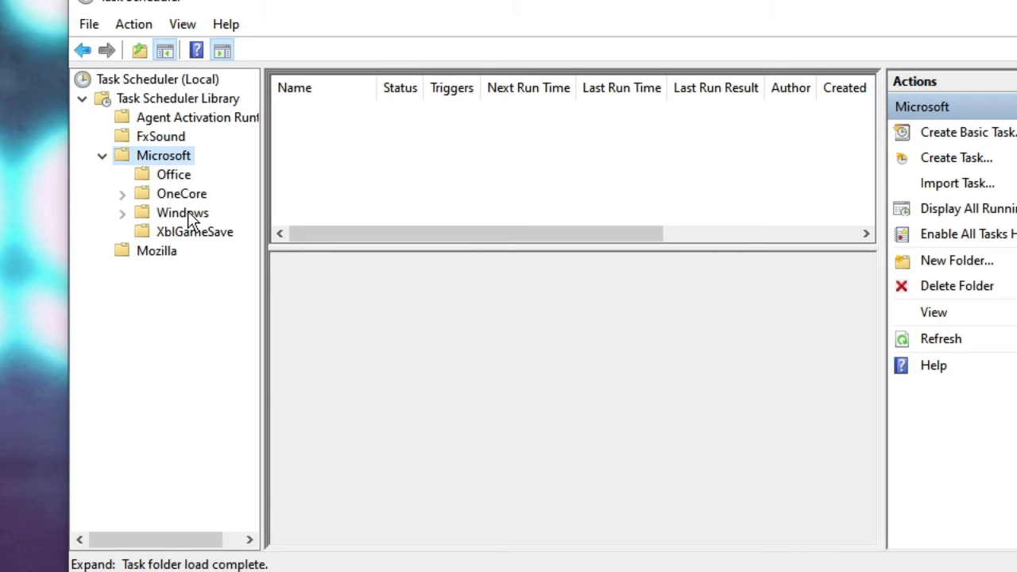
left_click(188, 215)
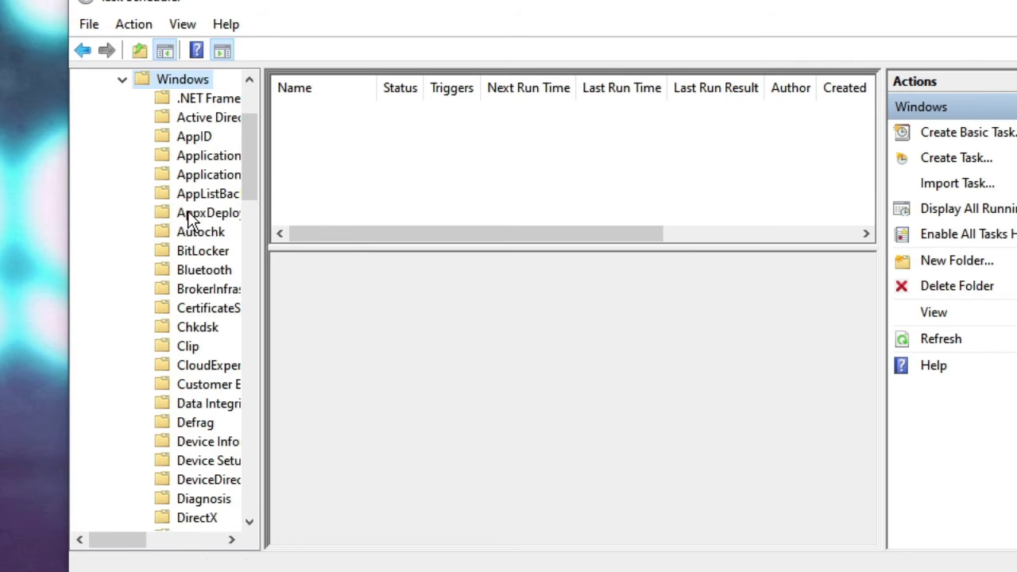
left_click(205, 256)
key("w")
scroll(202, 309, "down", 4)
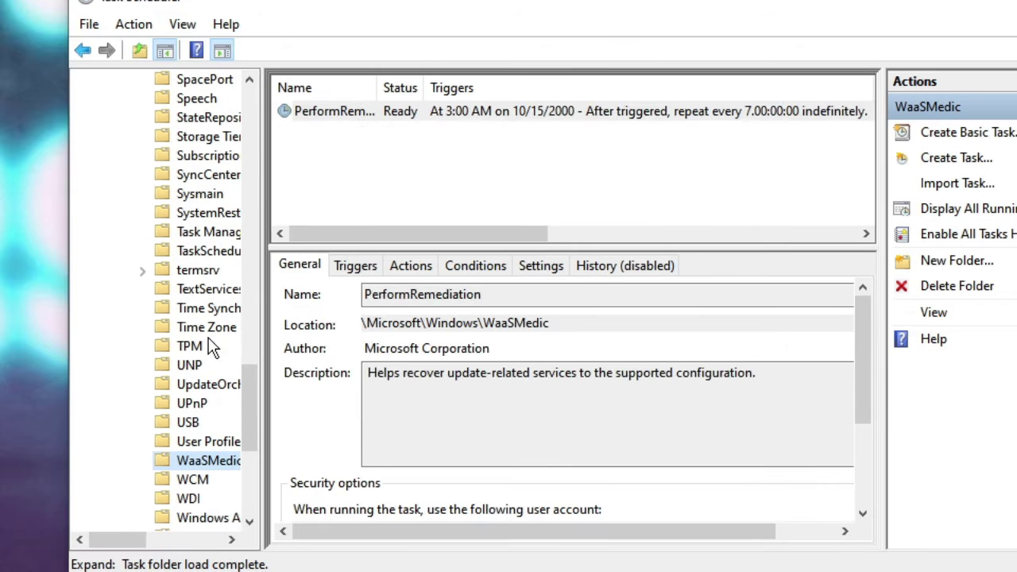
scroll(139, 548, "right", 2)
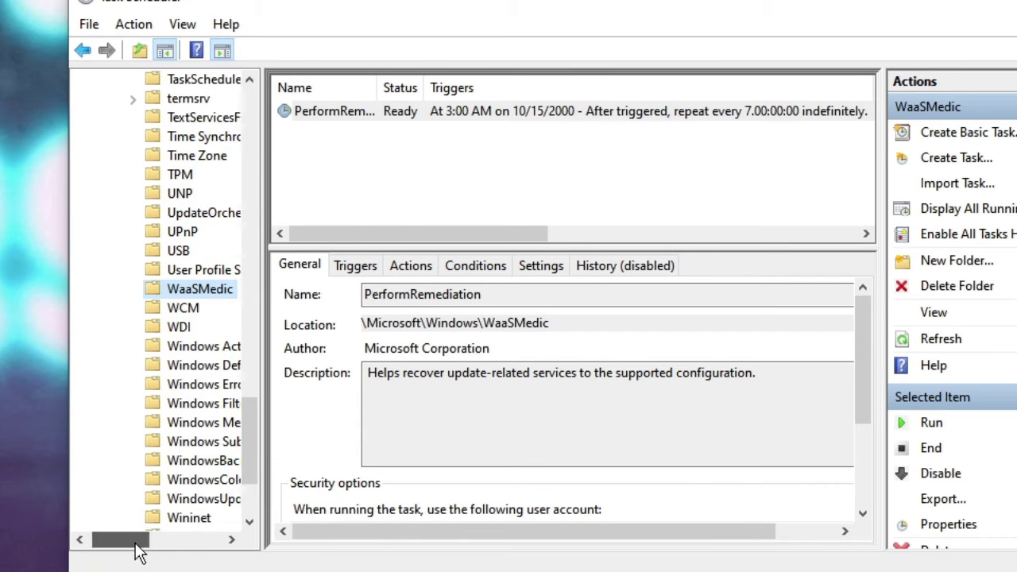
scroll(170, 463, "down", 2)
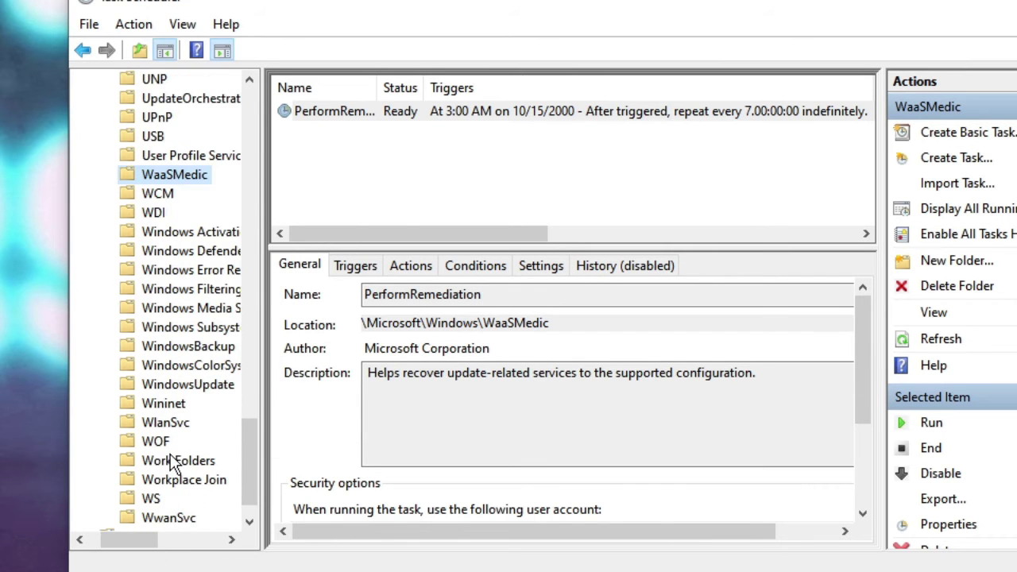
left_click(197, 386)
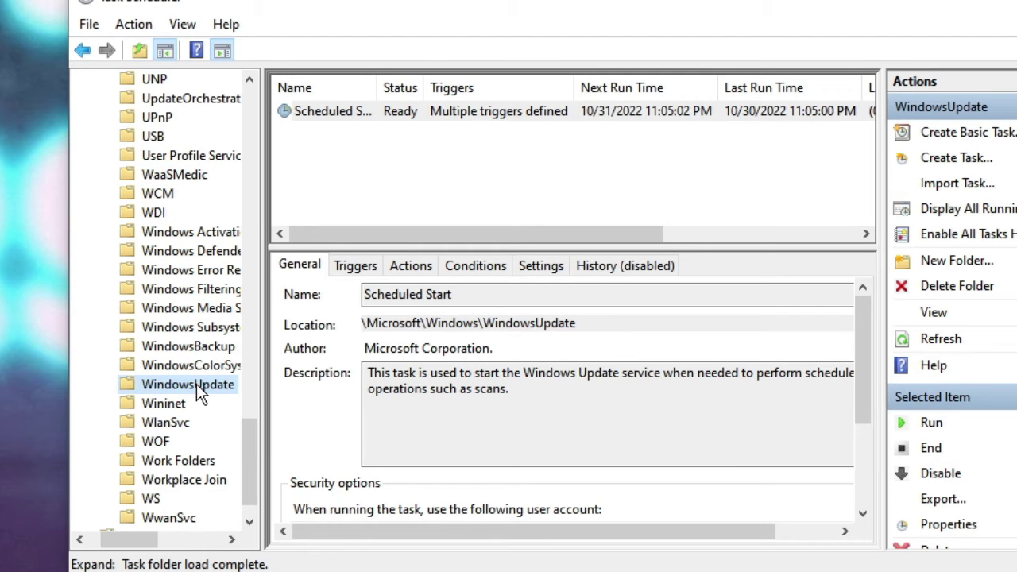
- Disable the Scheduled Start task and close Task Scheduler
left_click(346, 116)
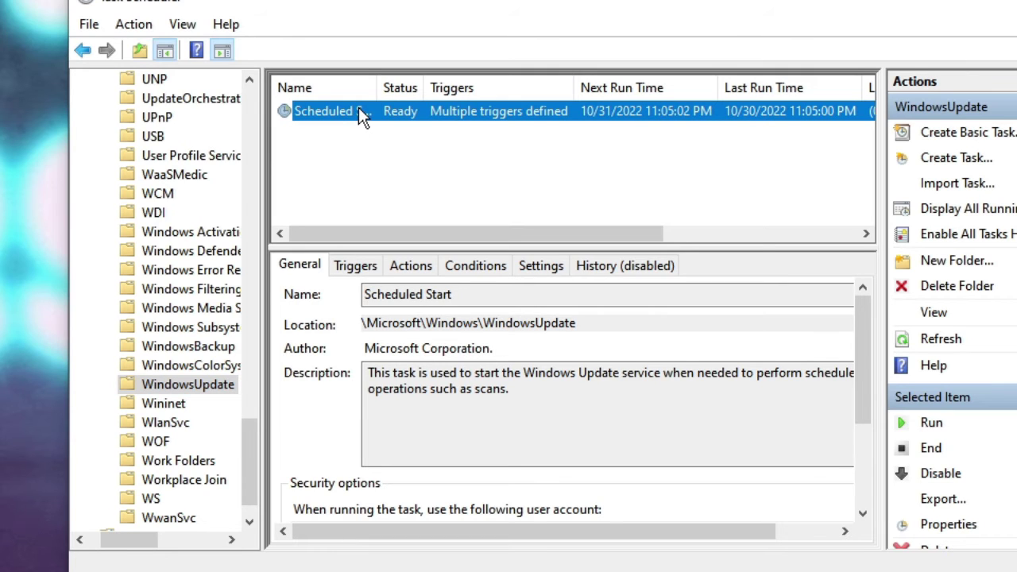
right_click(358, 111)
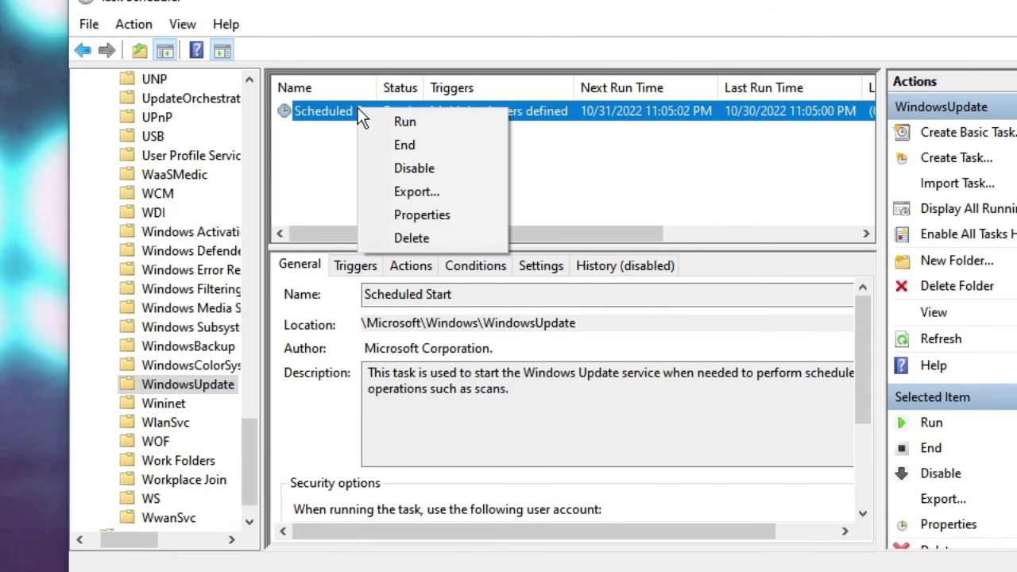
left_click(445, 170)
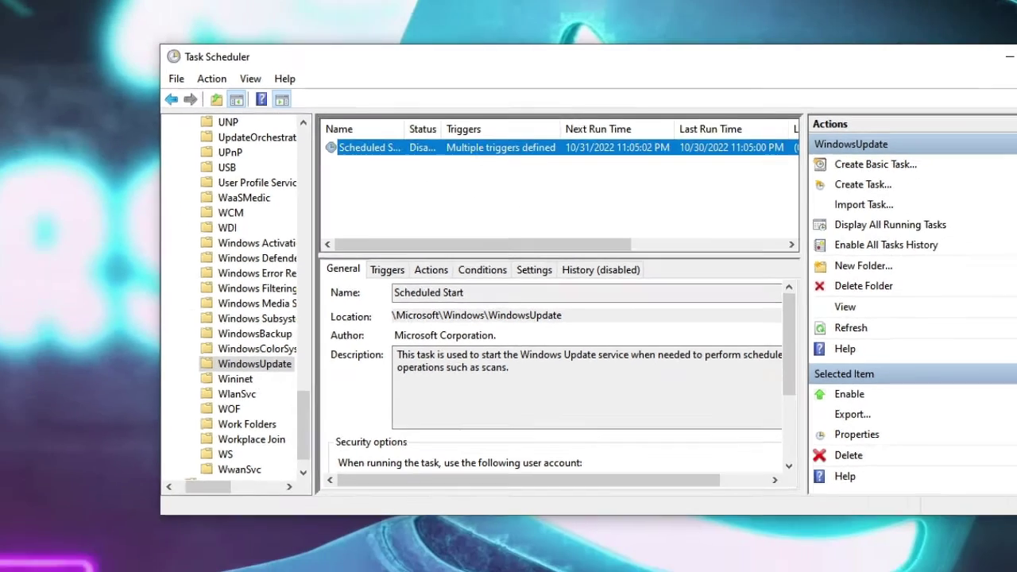
key("alt+F4")
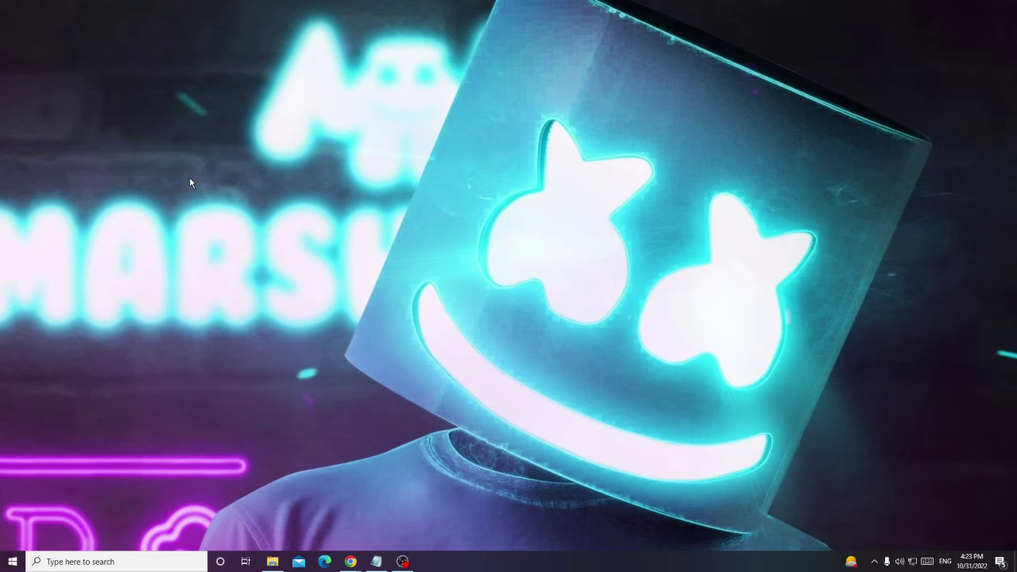
- Run appwiz.cpl from Windows search to open Programs and Features
left_click(151, 563)
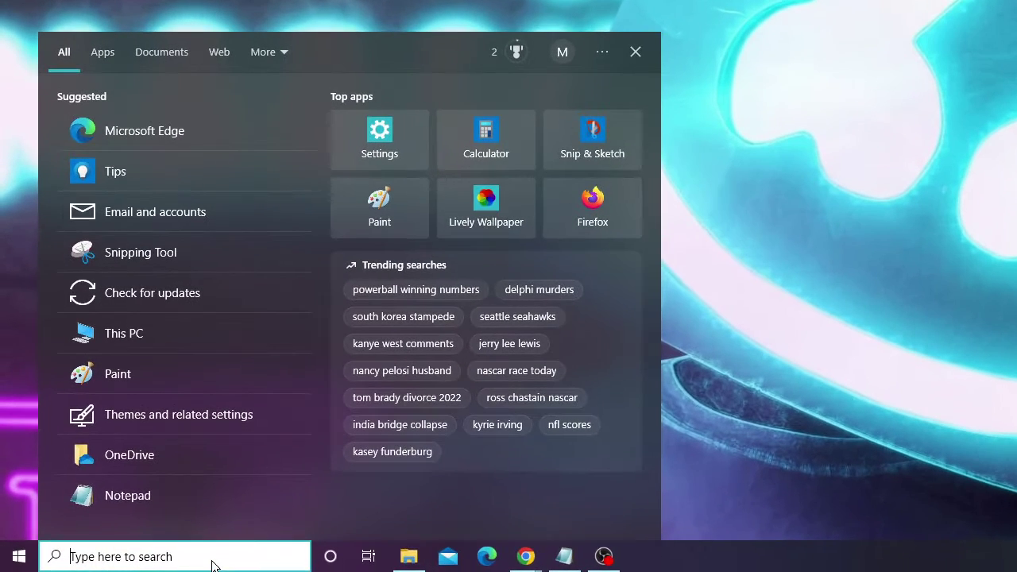
type("appw")
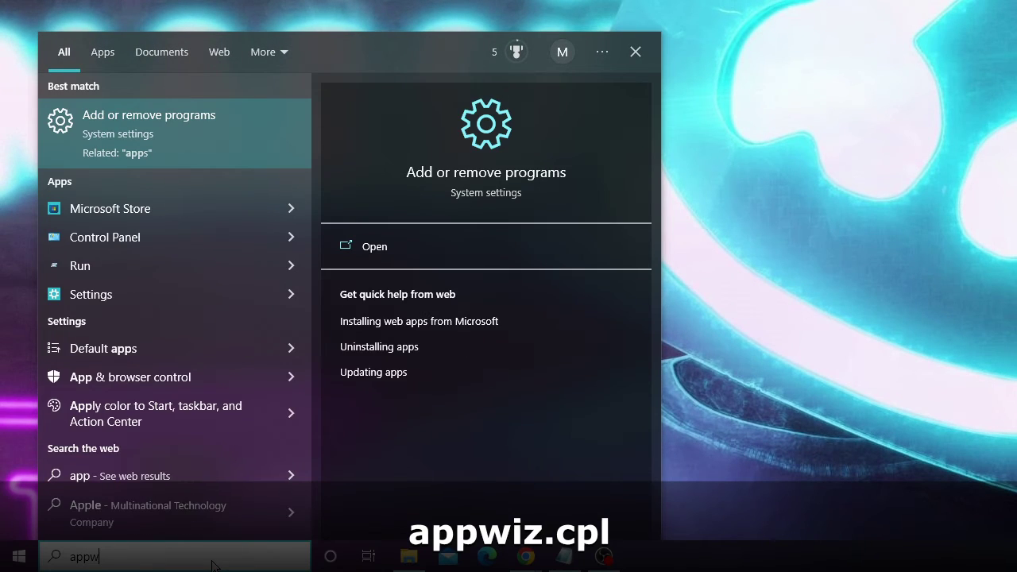
type("iz.cpl")
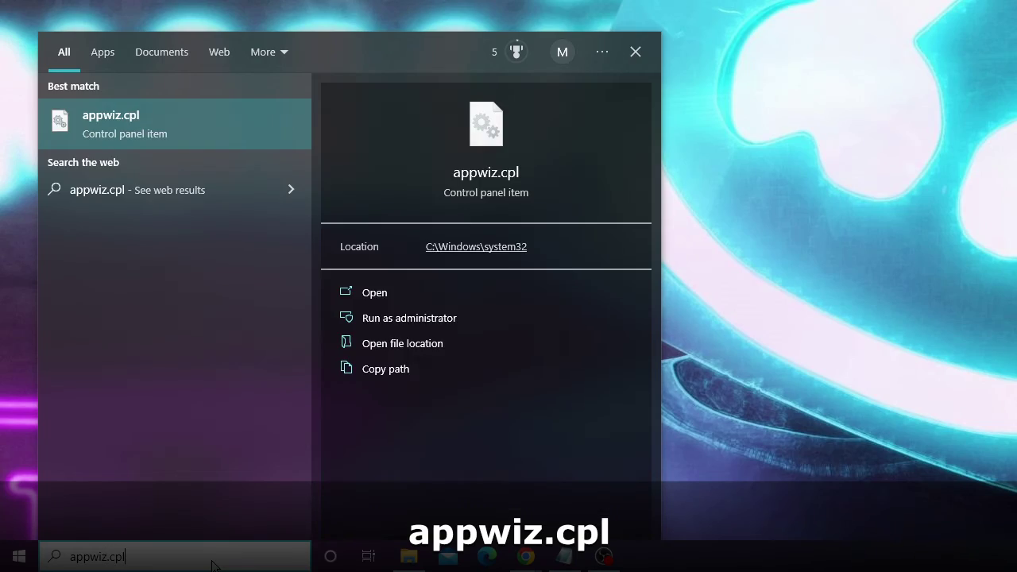
key("Return")
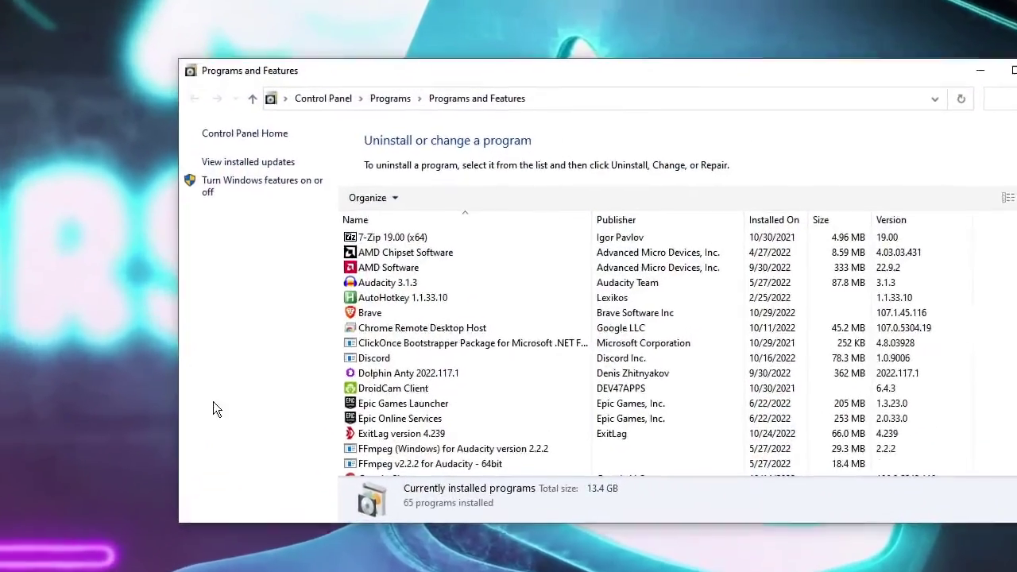
- Scroll through installed programs, selecting Microsoft GameInput, Visual C++ 2013 Redistributable and Roblox Studio entries
left_click(417, 373)
scroll(376, 395, "down", 4)
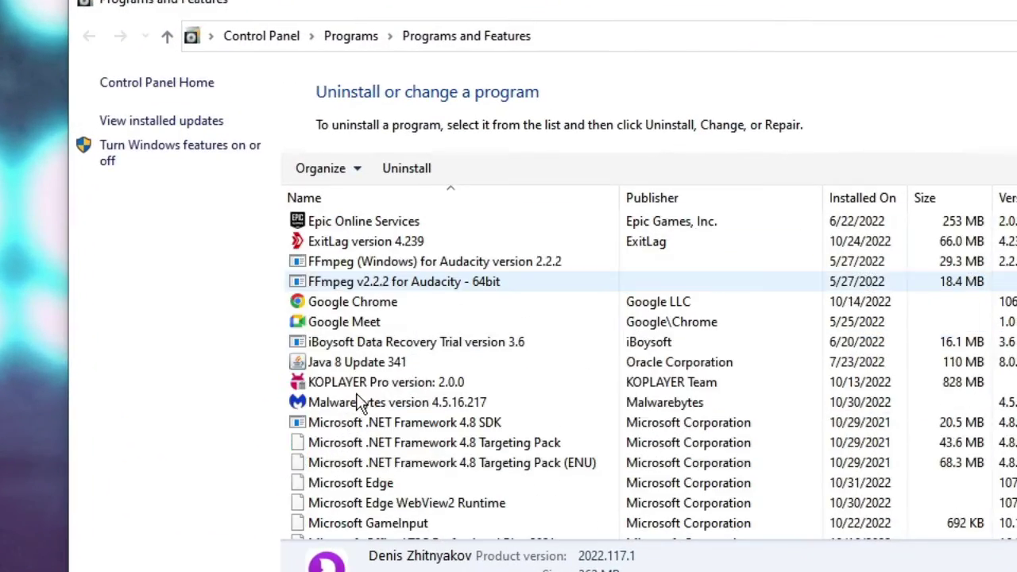
scroll(358, 395, "down", 2)
left_click(357, 395)
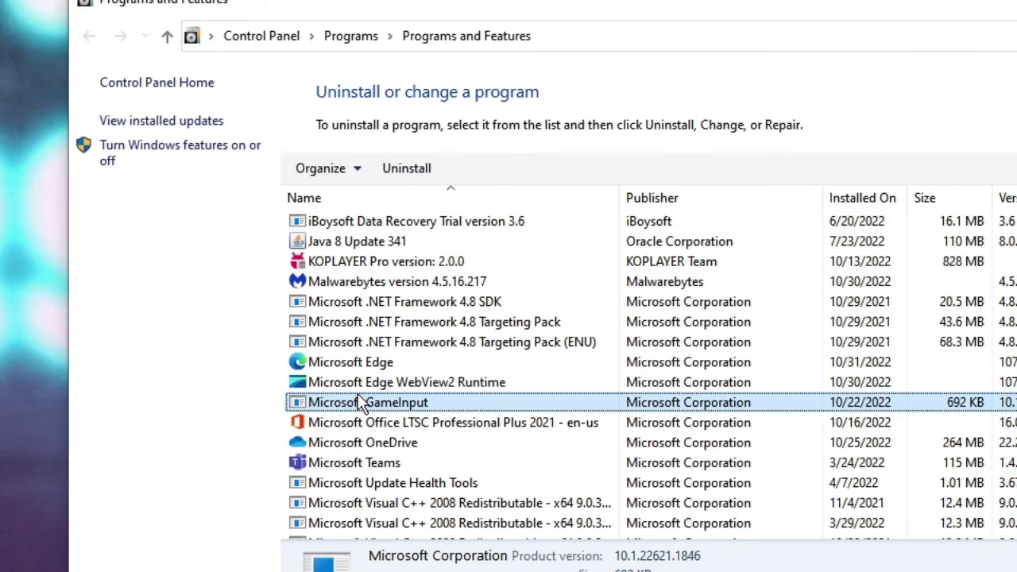
scroll(358, 394, "down", 1)
scroll(357, 393, "down", 4)
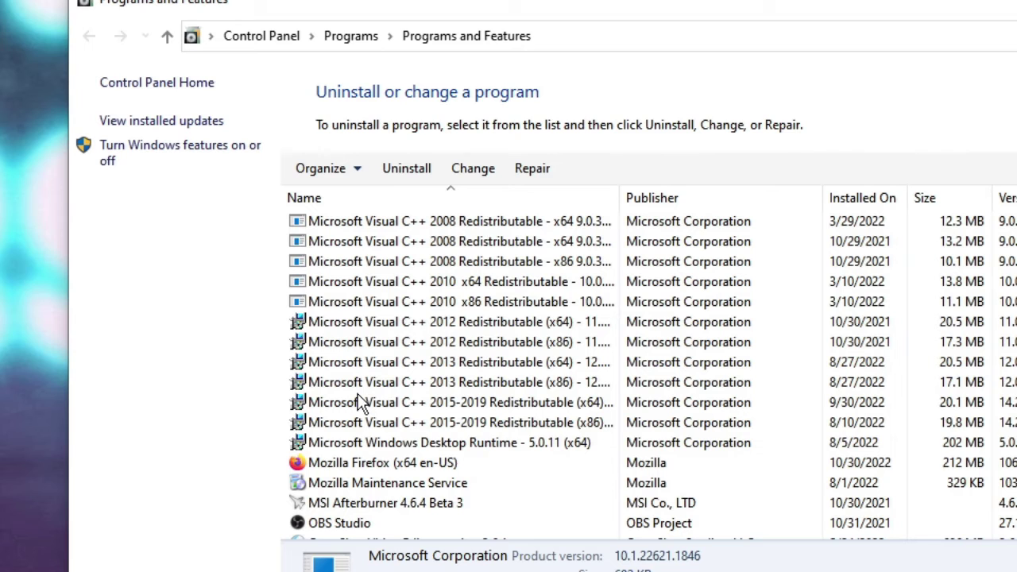
left_click(358, 391)
left_click(412, 362)
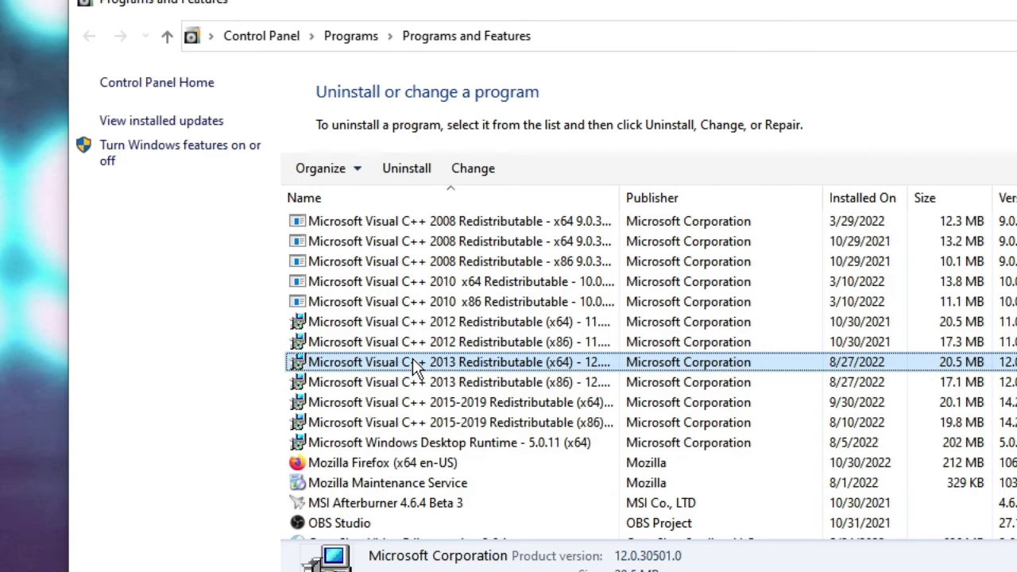
scroll(412, 362, "down", 2)
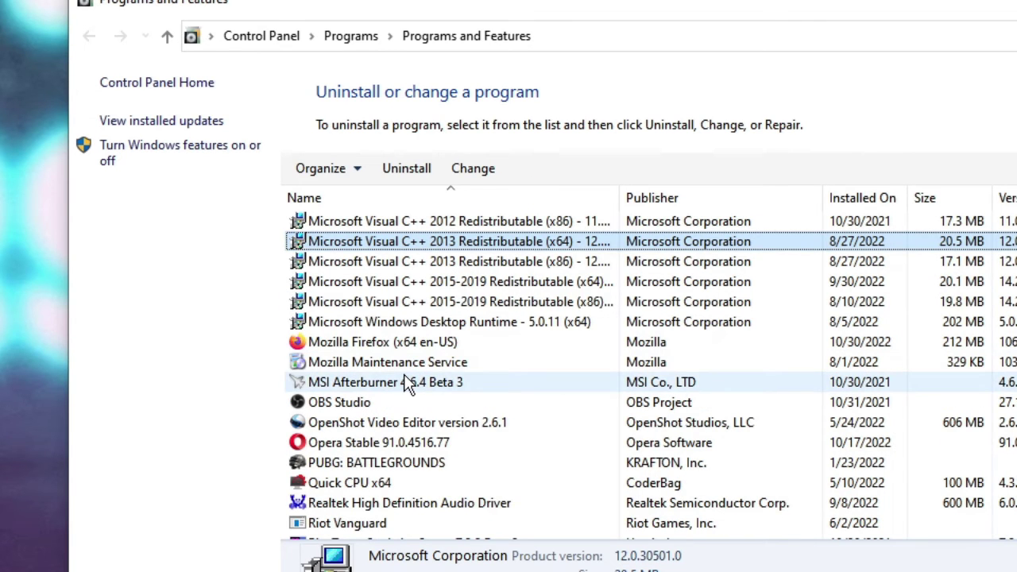
scroll(407, 384, "down", 1)
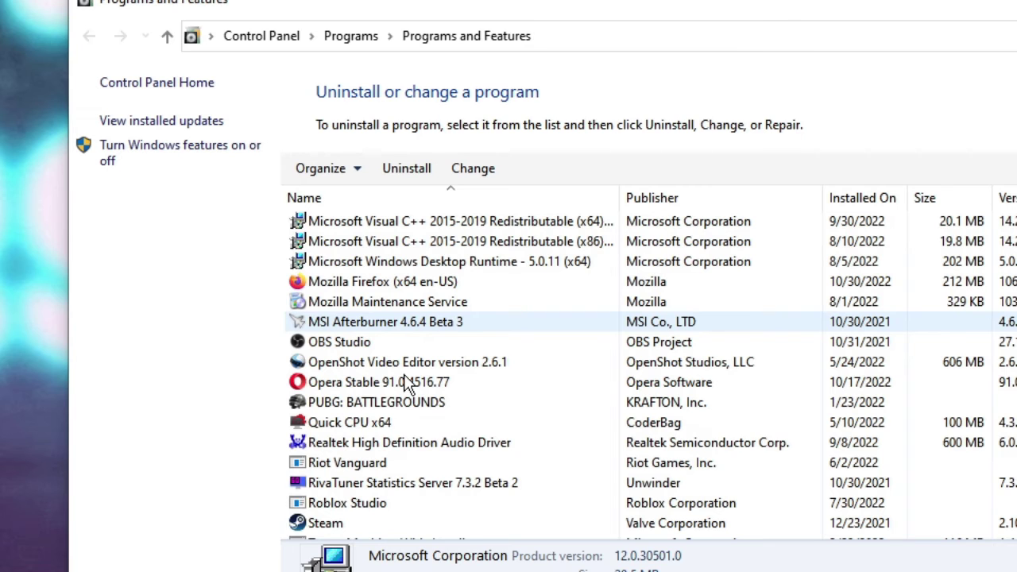
scroll(407, 384, "down", 2)
left_click(407, 384)
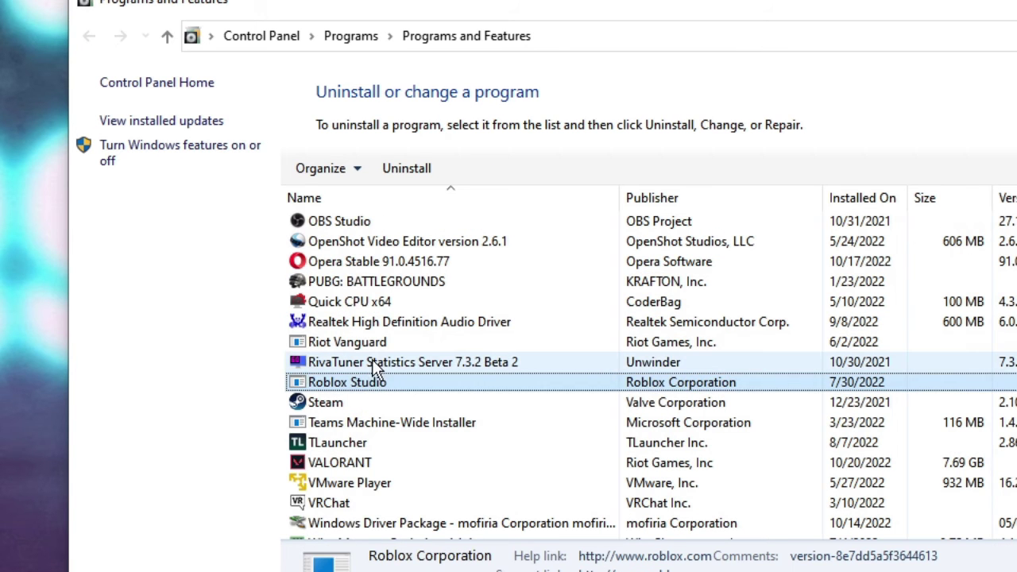
scroll(372, 359, "down", 1)
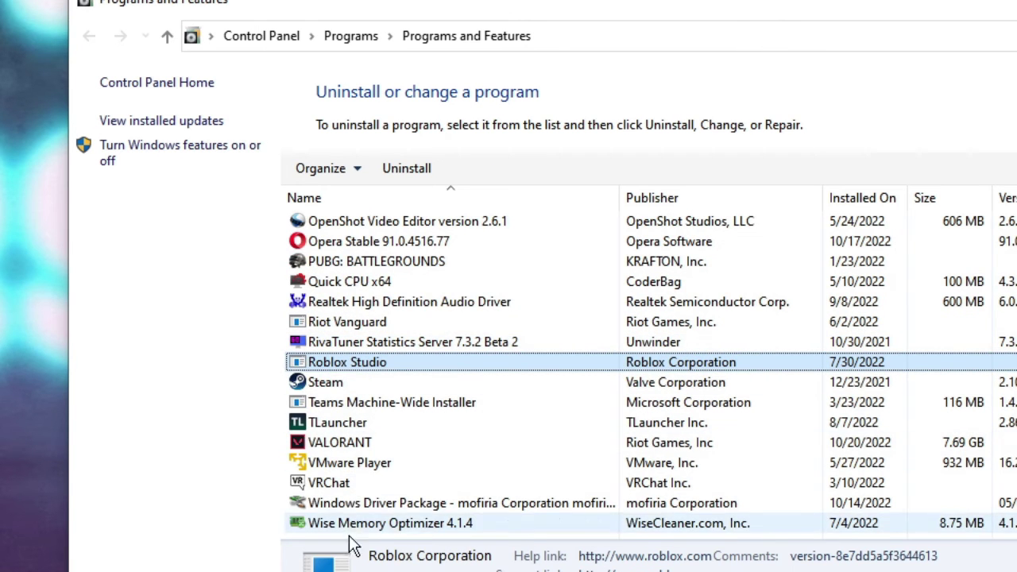
scroll(379, 465, "up", 10)
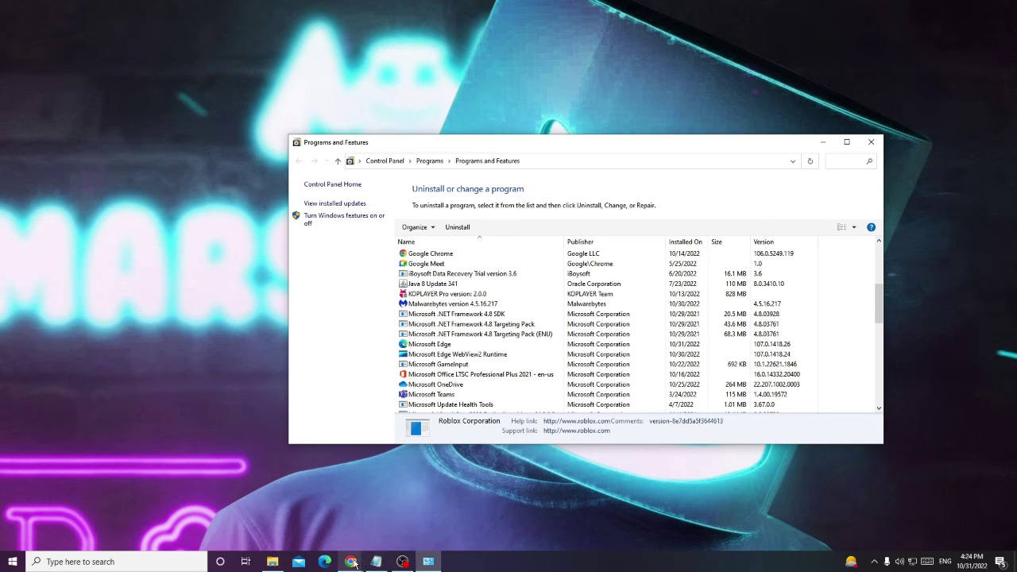
- In Chrome, paste and load the FileHippo Group Policy Editor download URL
mouse_move(353, 563)
left_click(406, 516)
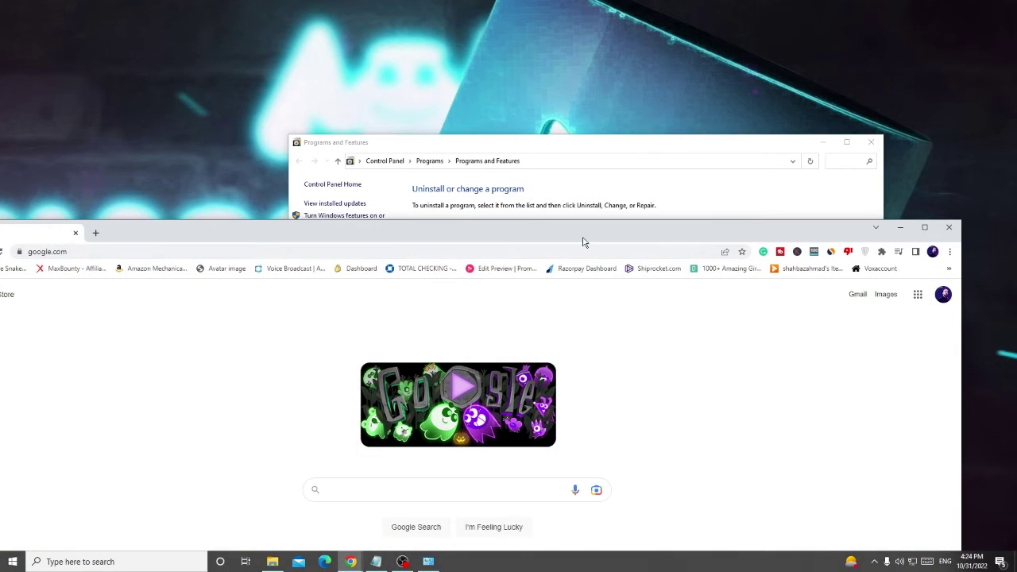
left_click_drag(583, 241, 680, 86)
left_click(560, 102)
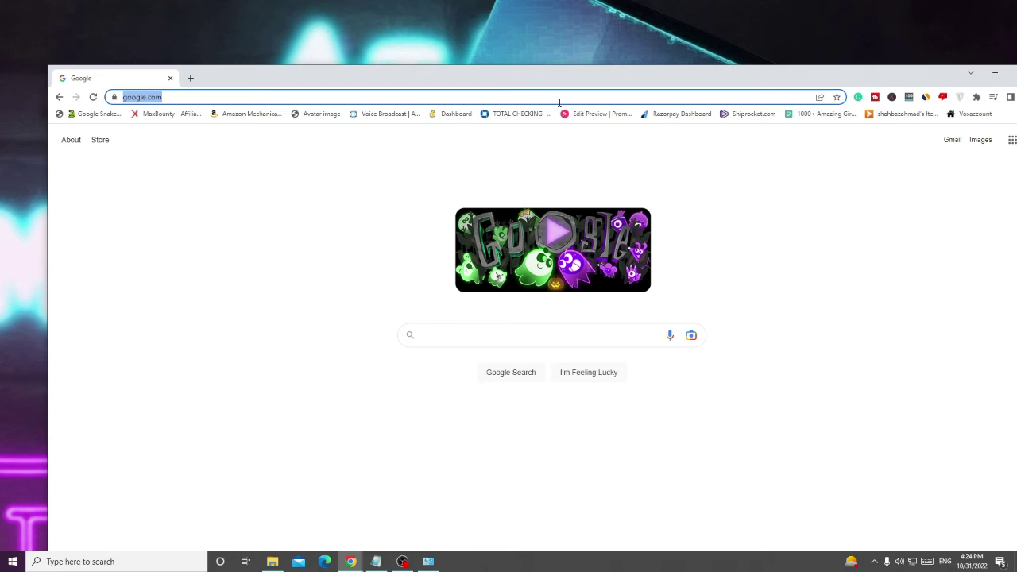
type("https://filehippo.com/download_group-policy-editor/post_download/")
key("Return")
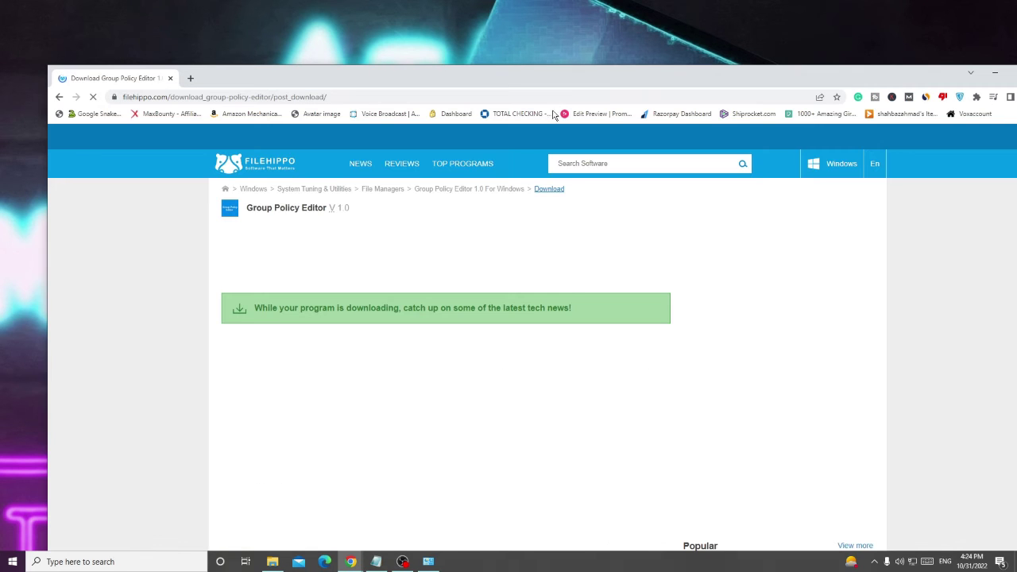
- Show the downloaded Group Policy Editor zip in its Downloads folder
left_click_drag(472, 69, 483, 30)
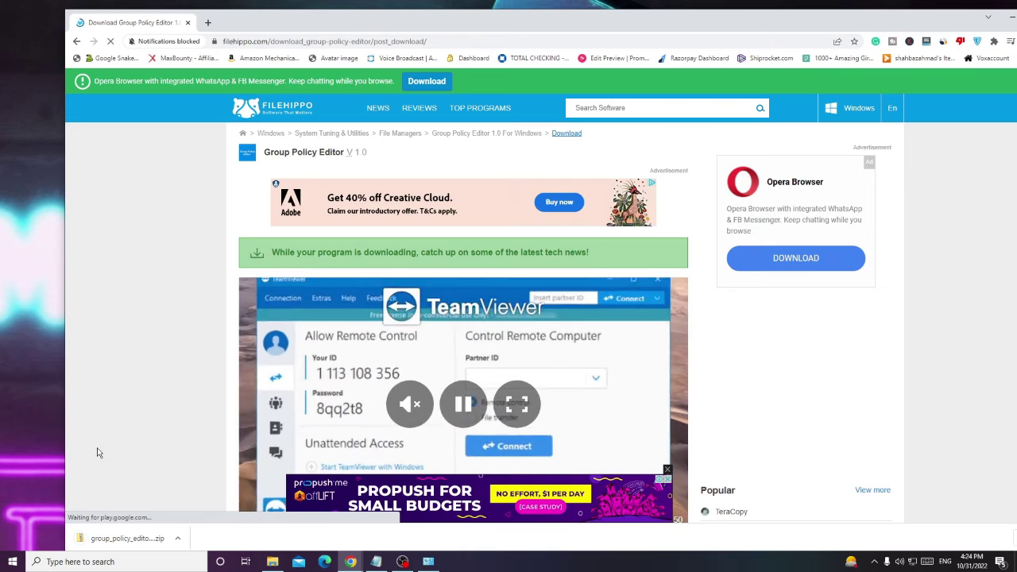
right_click(146, 540)
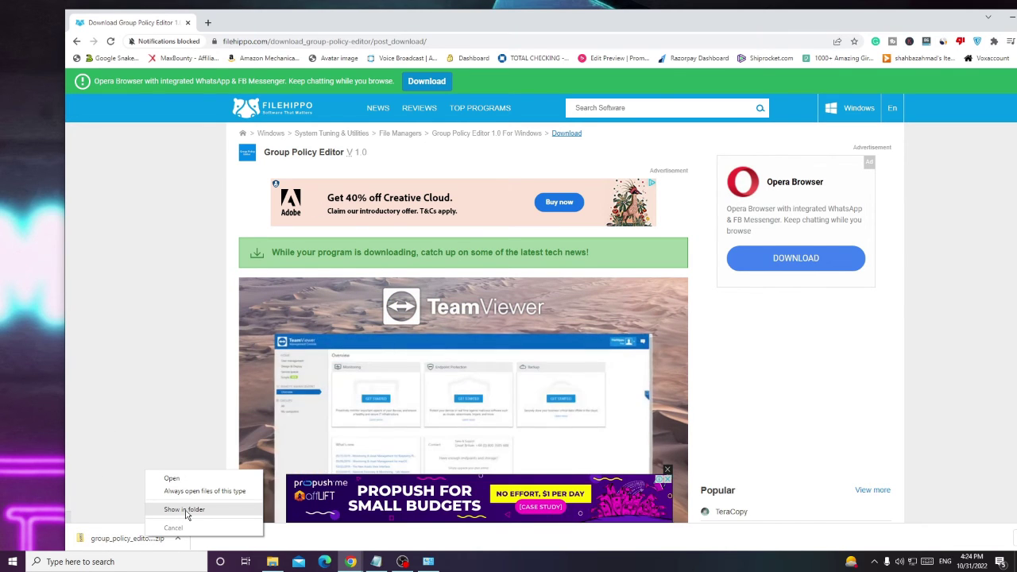
left_click(188, 512)
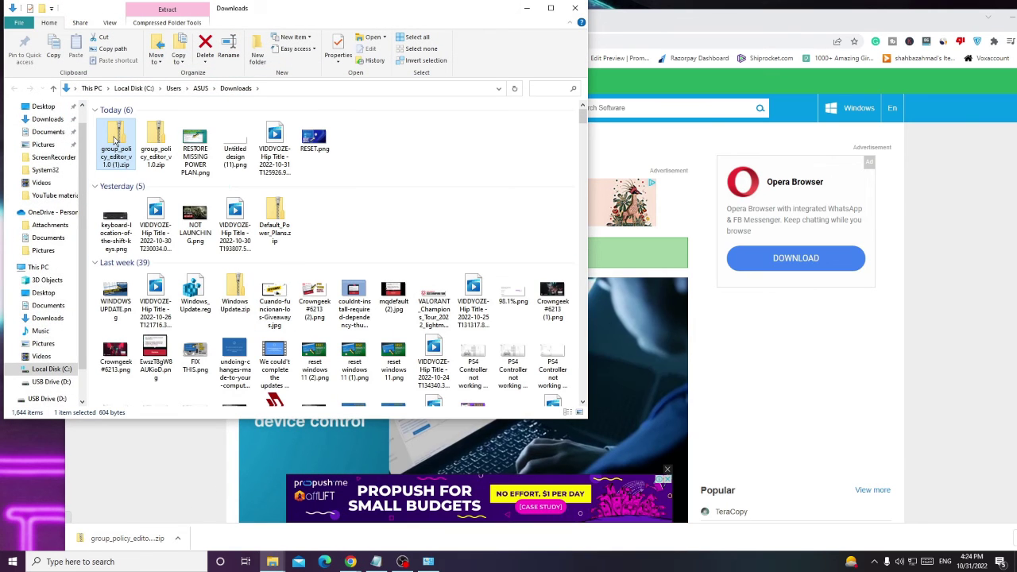
- Extract All from the Group Policy Editor zip, with Documents as the destination
right_click(113, 140)
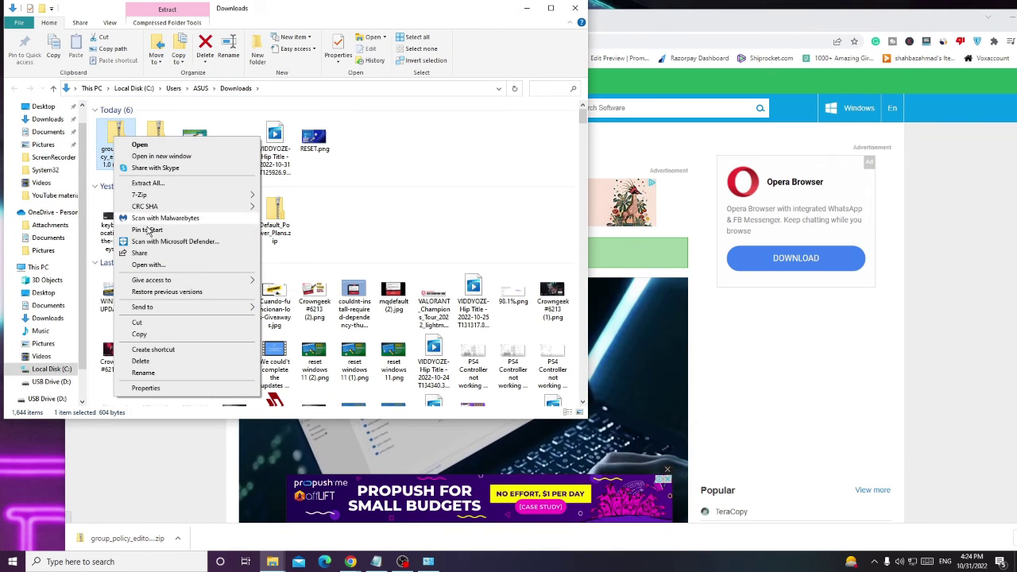
left_click(159, 184)
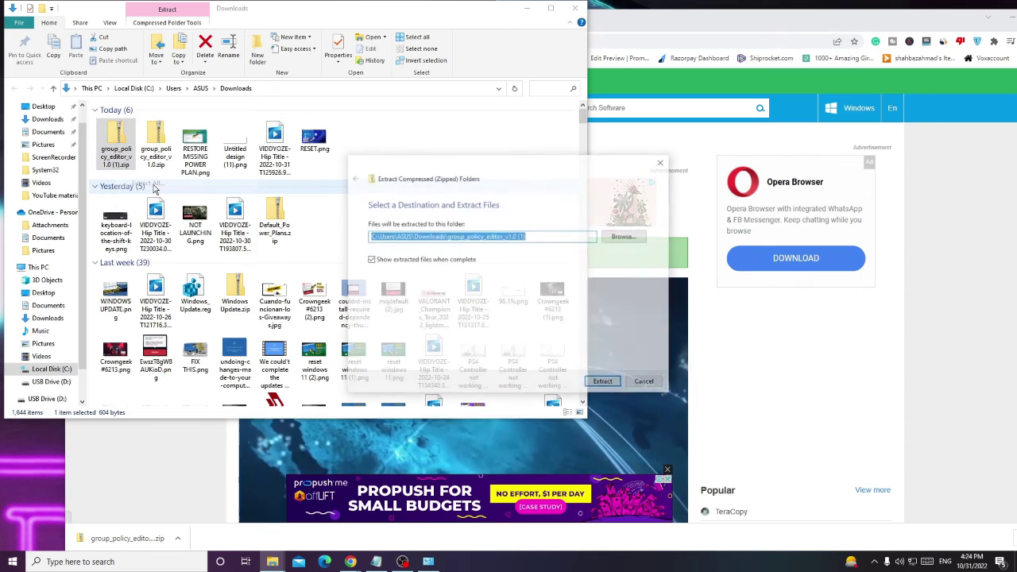
left_click(625, 237)
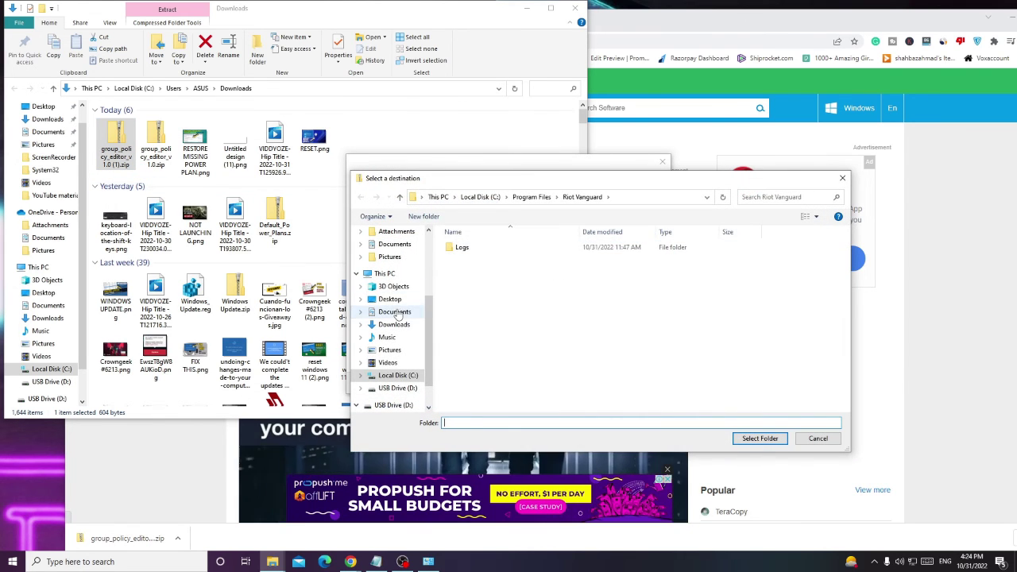
left_click(759, 439)
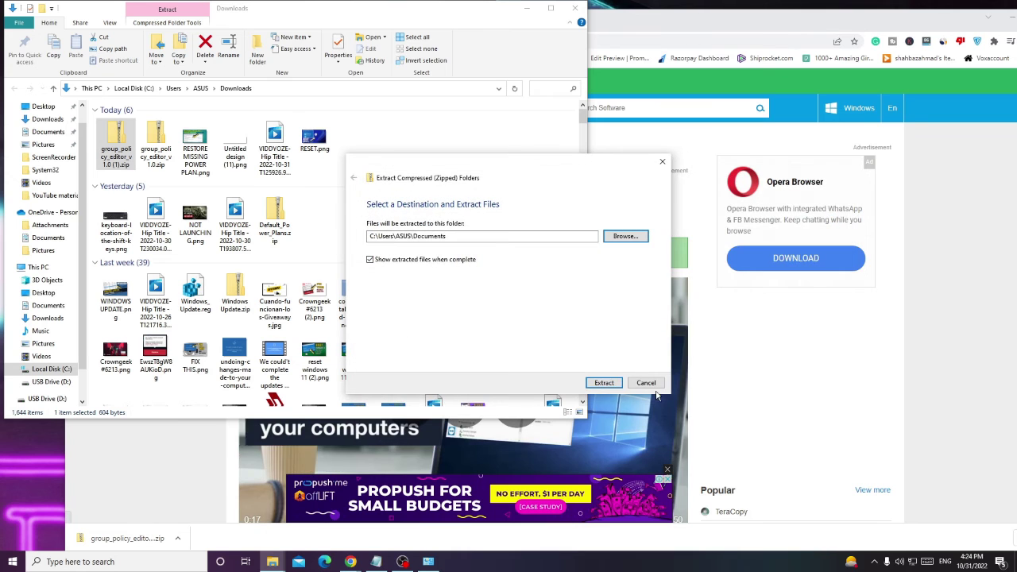
left_click(604, 383)
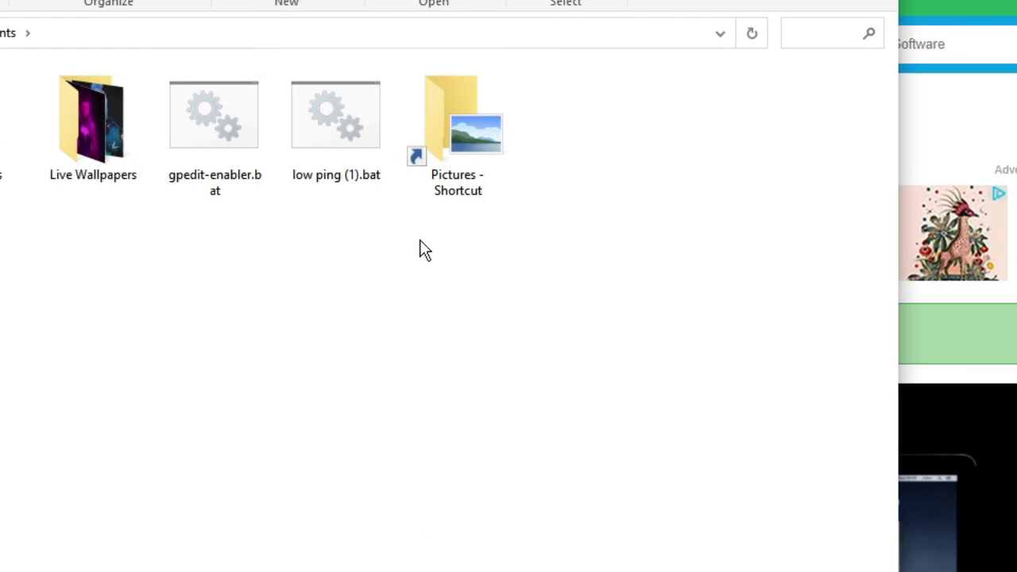
- Run gpedit-enabler.bat as administrator and close its console once finished
left_click(235, 162)
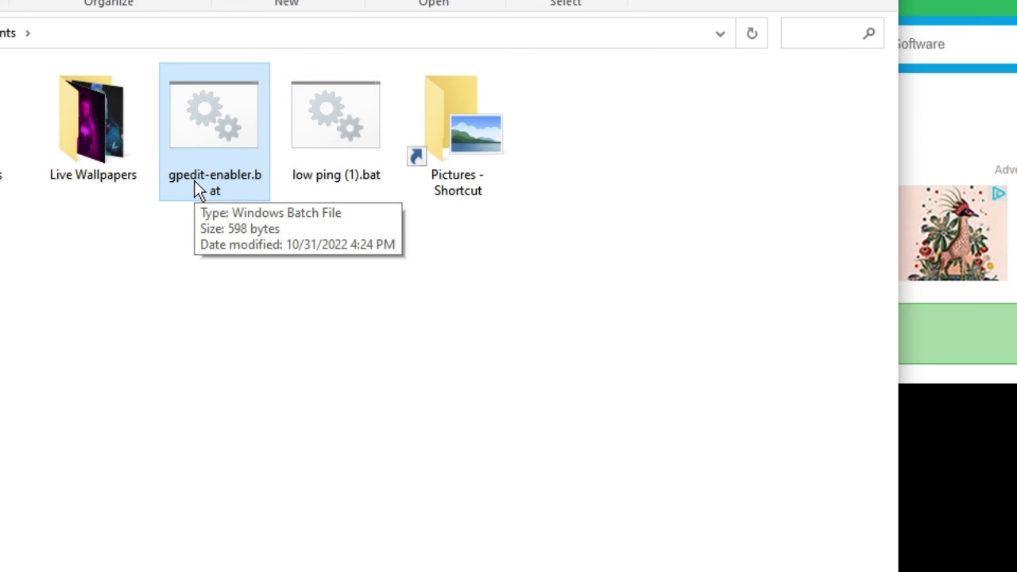
right_click(216, 124)
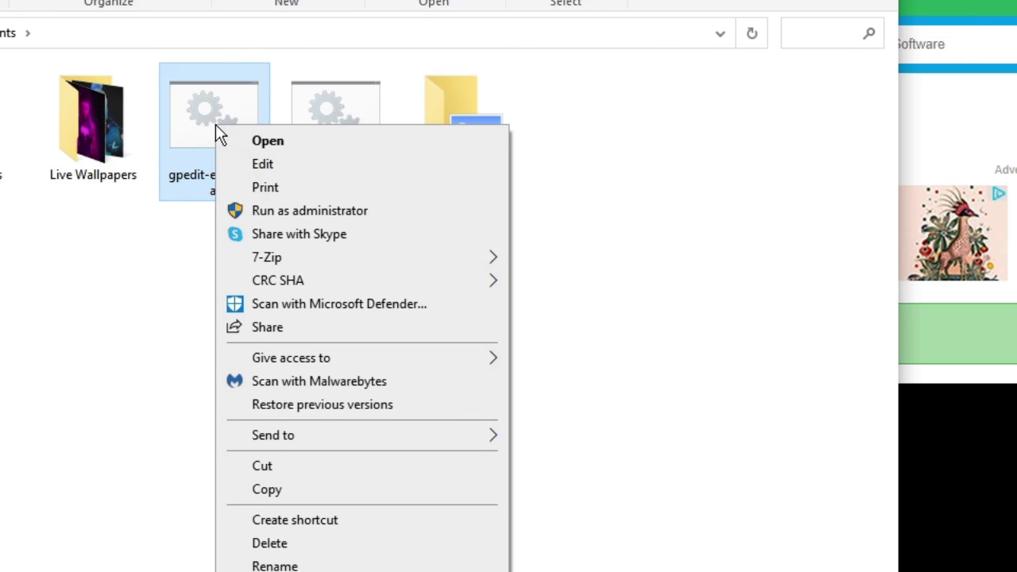
left_click(352, 213)
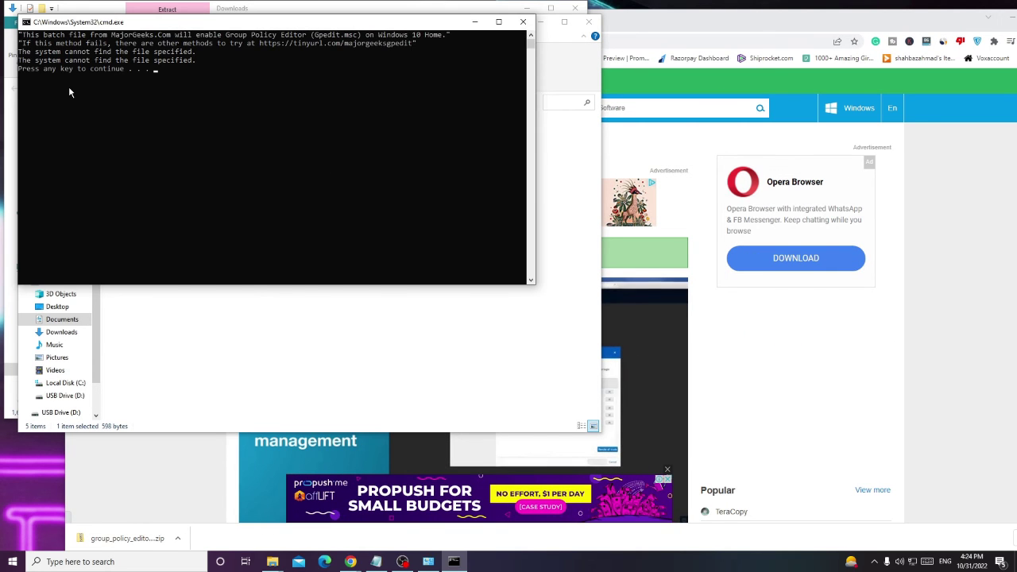
key("Return")
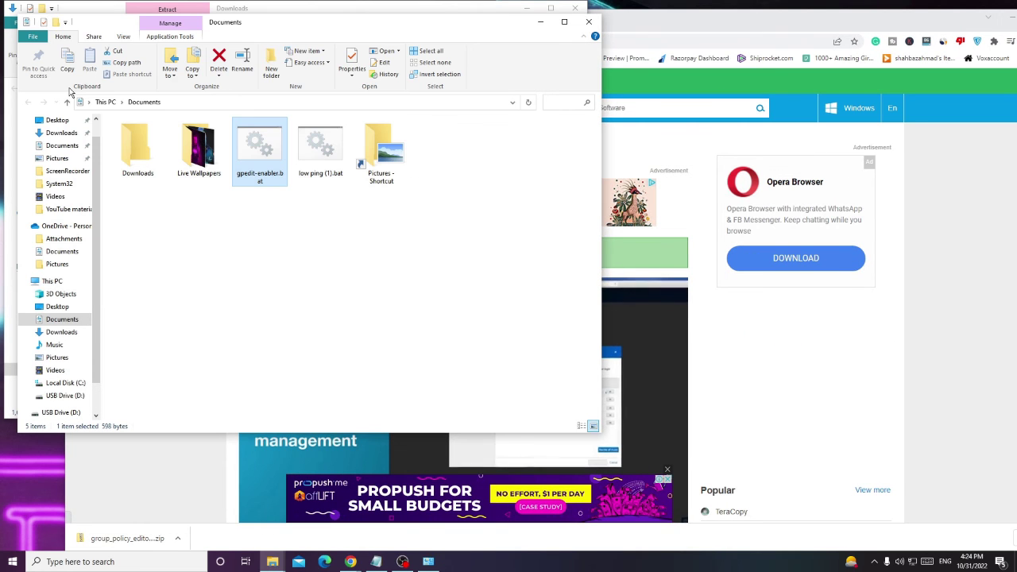